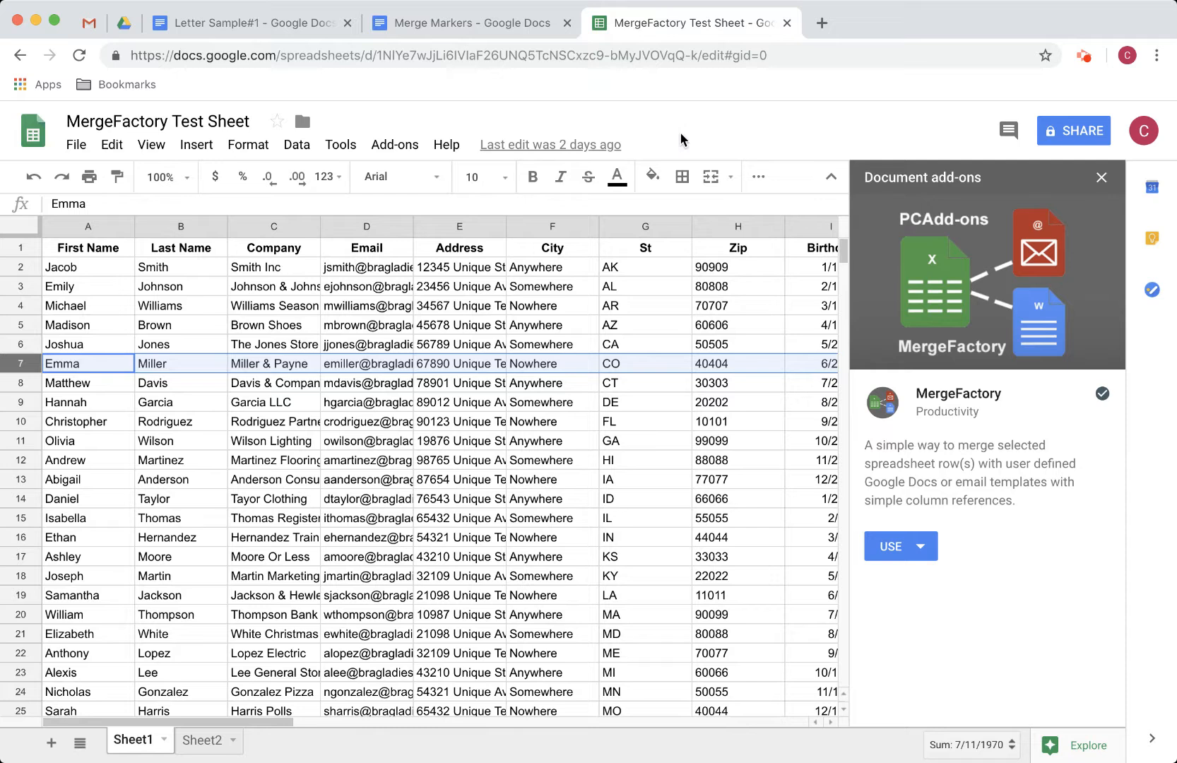
Step: Open the MergeFactory email sidebar and expand the email details form to view its fields
left_click(394, 145)
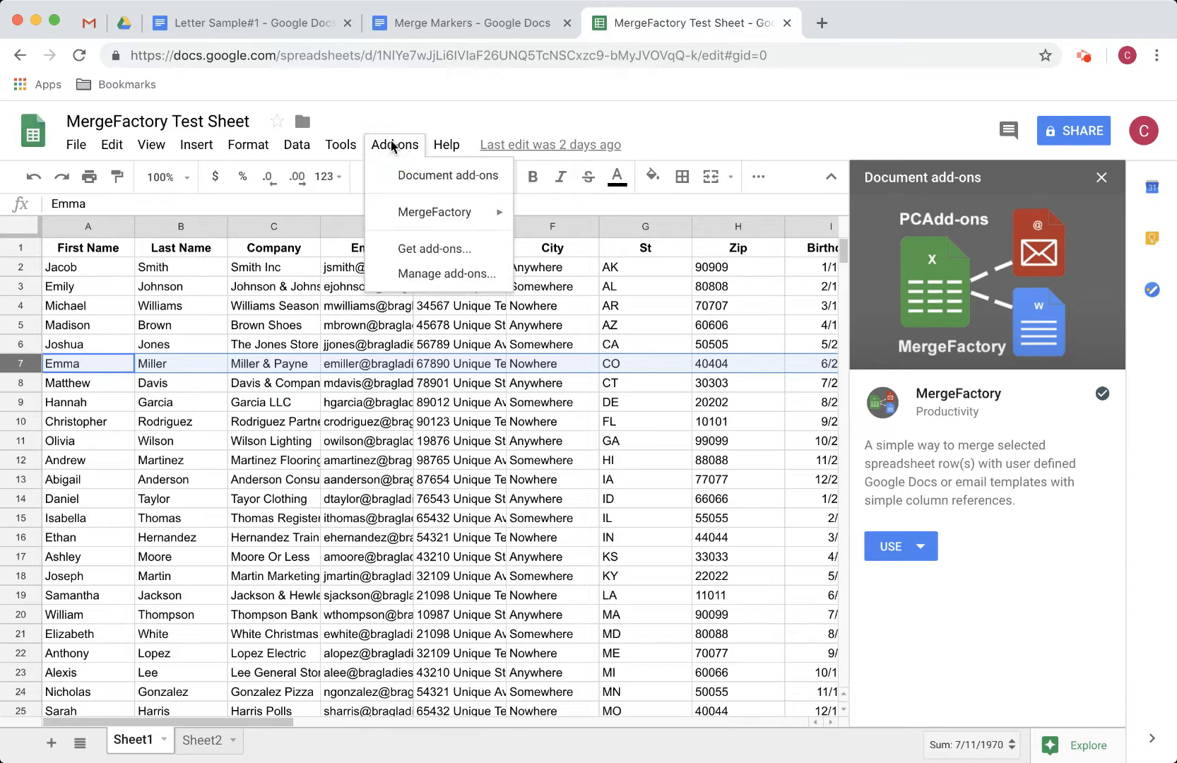
mouse_move(415, 211)
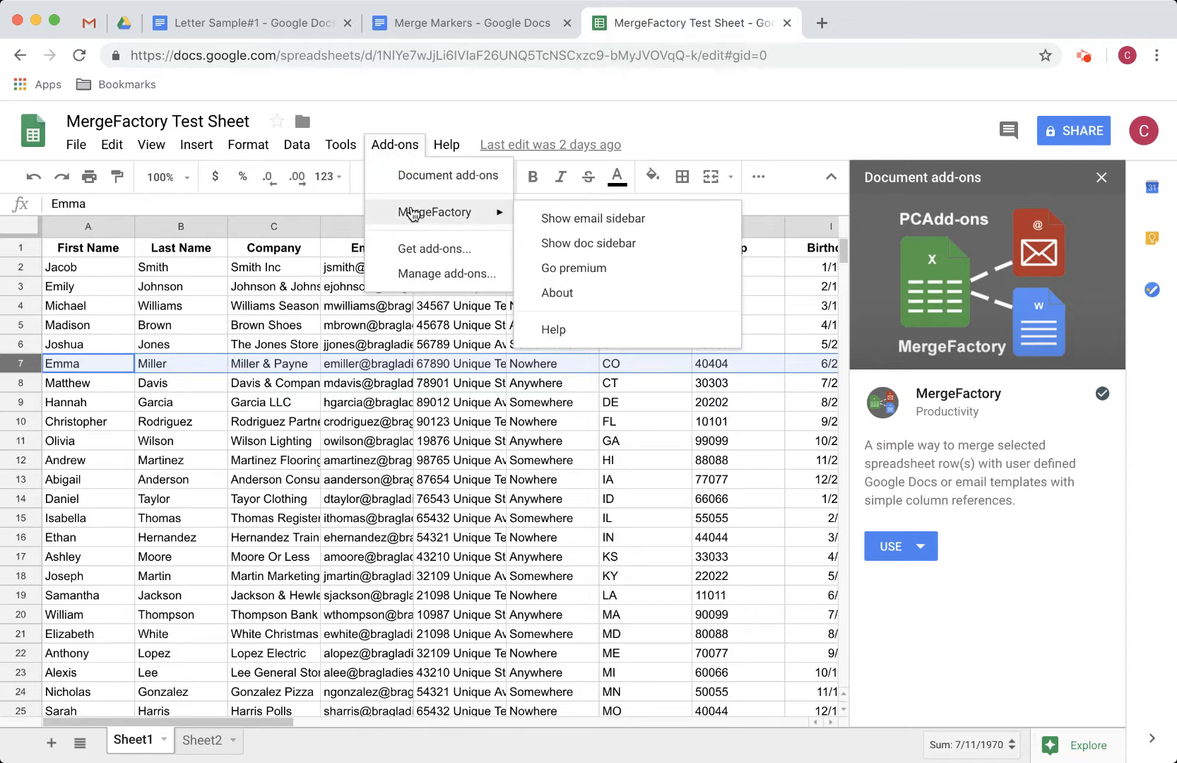
left_click(634, 221)
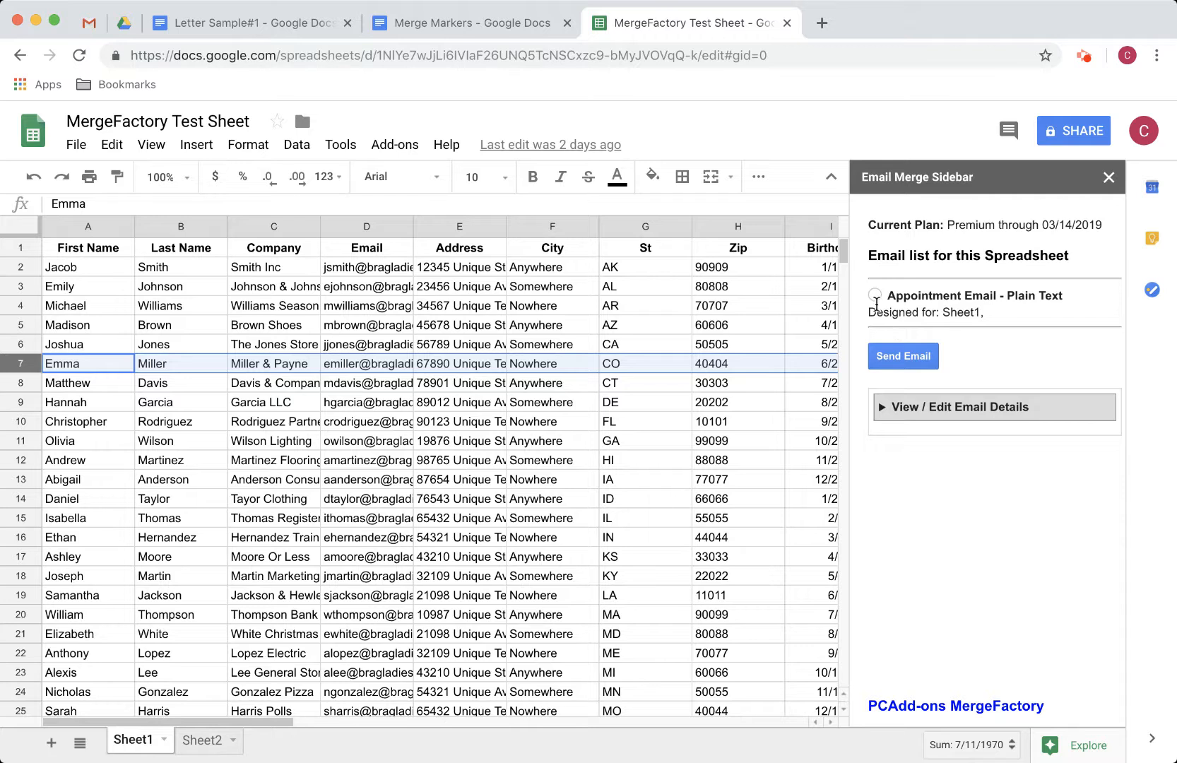
left_click(952, 408)
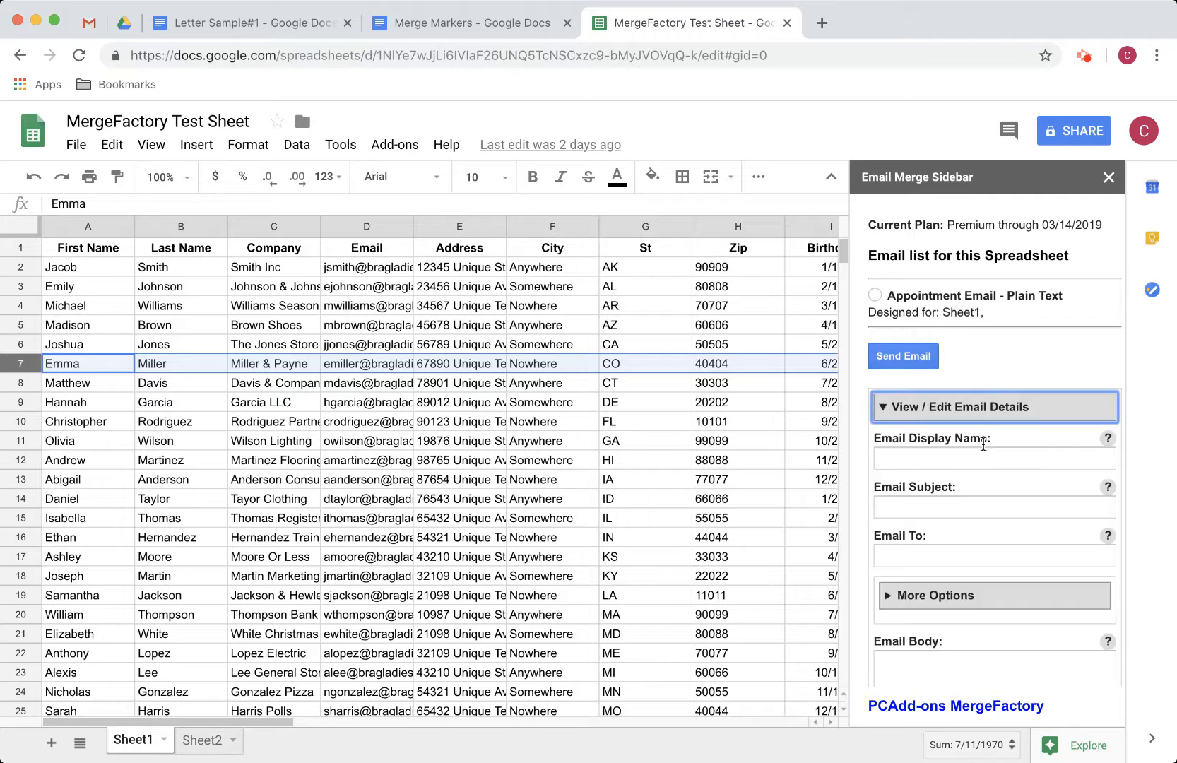
scroll(983, 443, "down", 3)
scroll(983, 443, "down", 4)
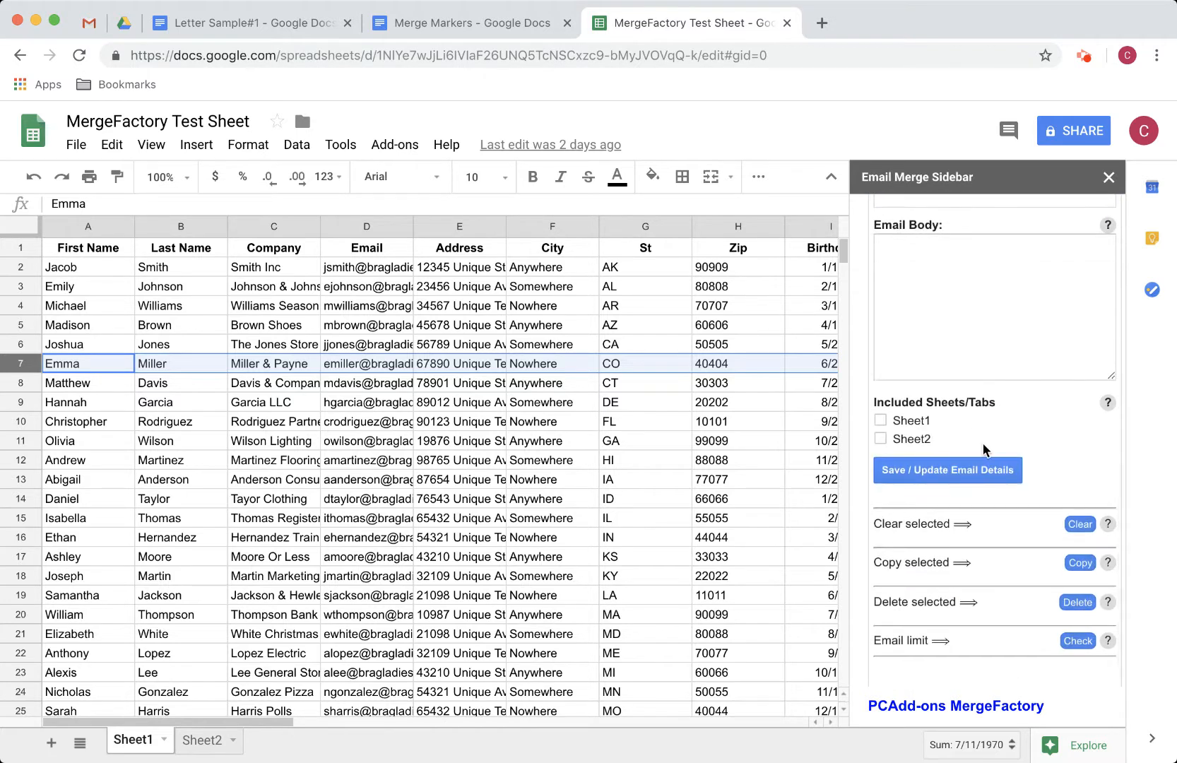
scroll(983, 443, "up", 5)
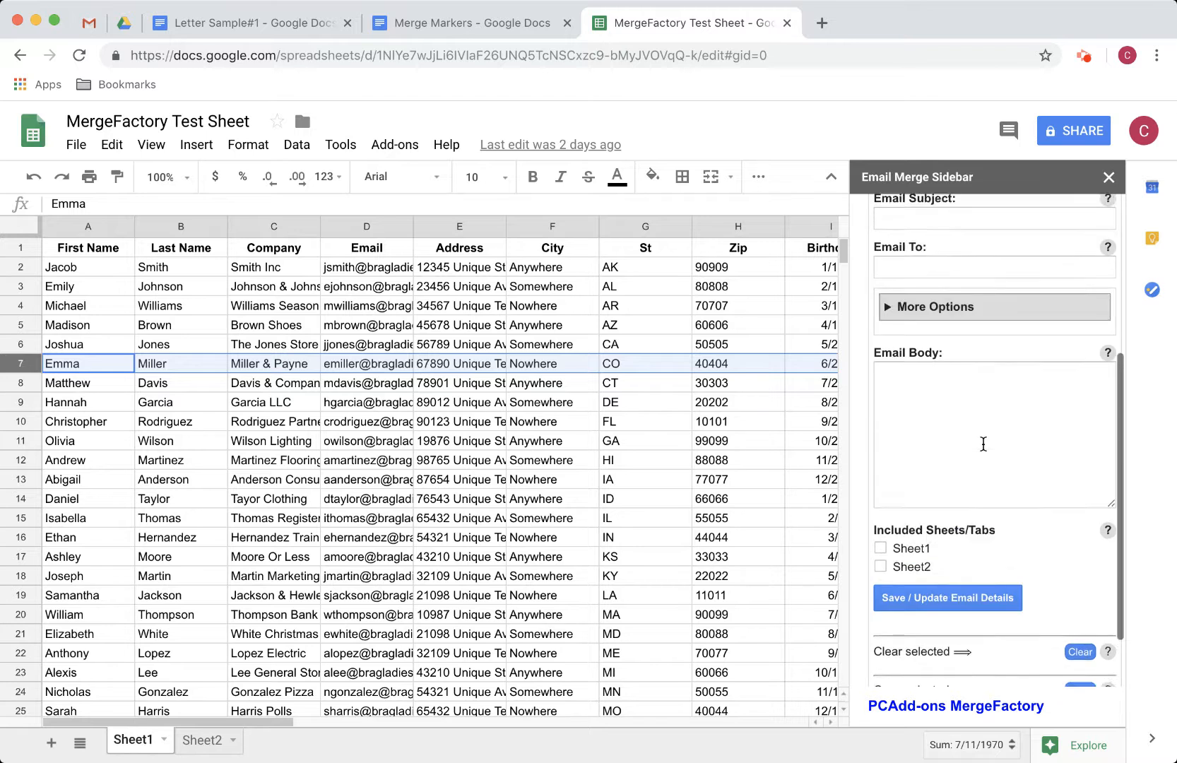
scroll(983, 443, "up", 2)
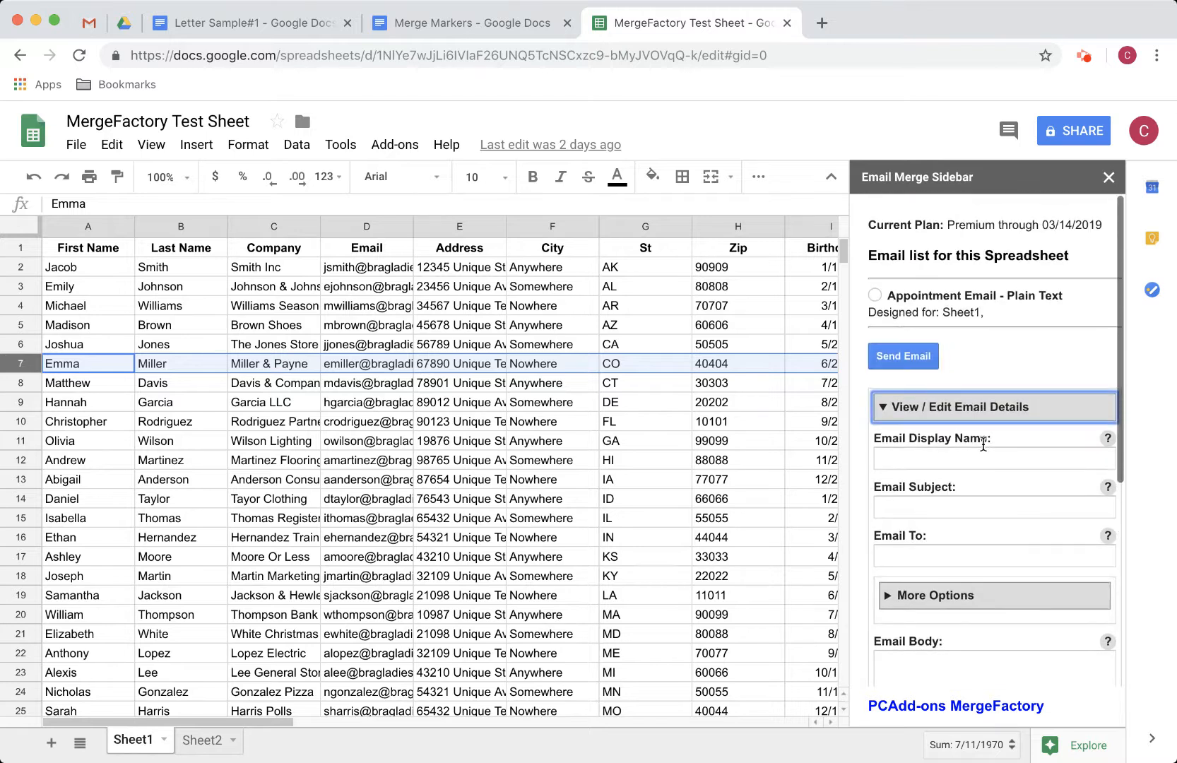
Step: Load the "Appointment Email - Plain Text" email and review its subject, recipient and body
left_click(880, 304)
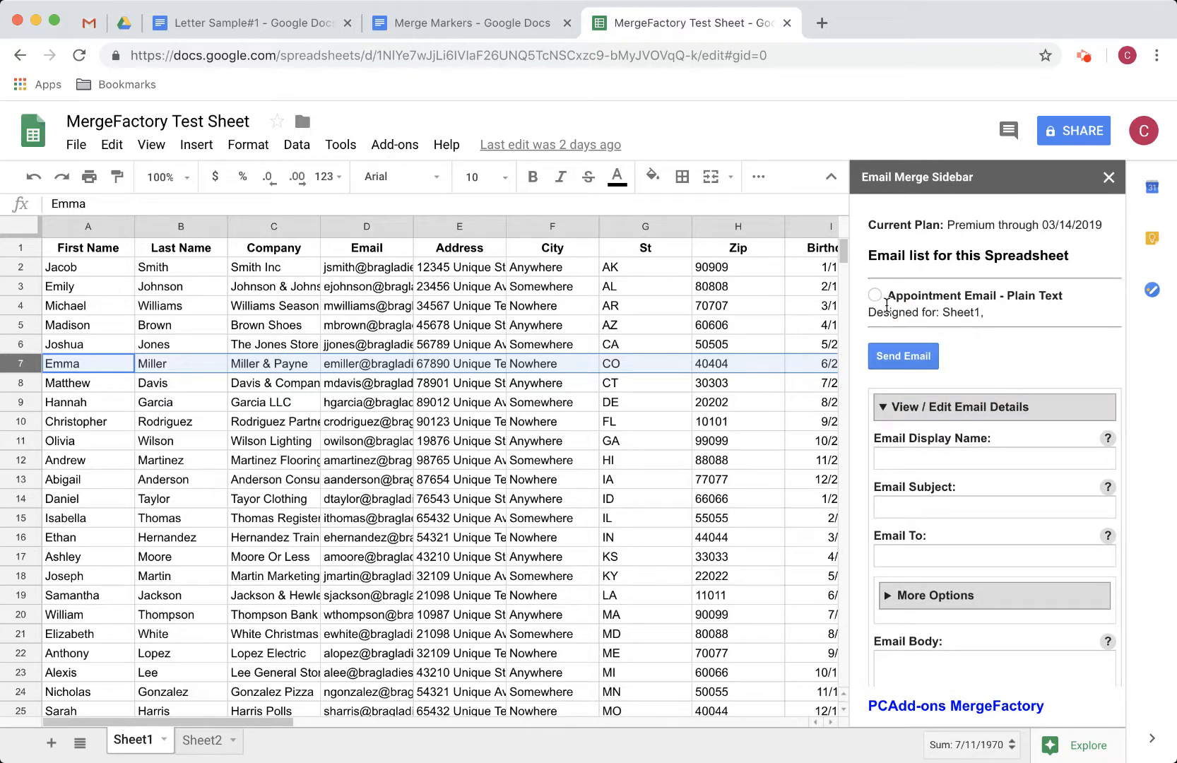
left_click(876, 296)
scroll(1047, 407, "down", 2)
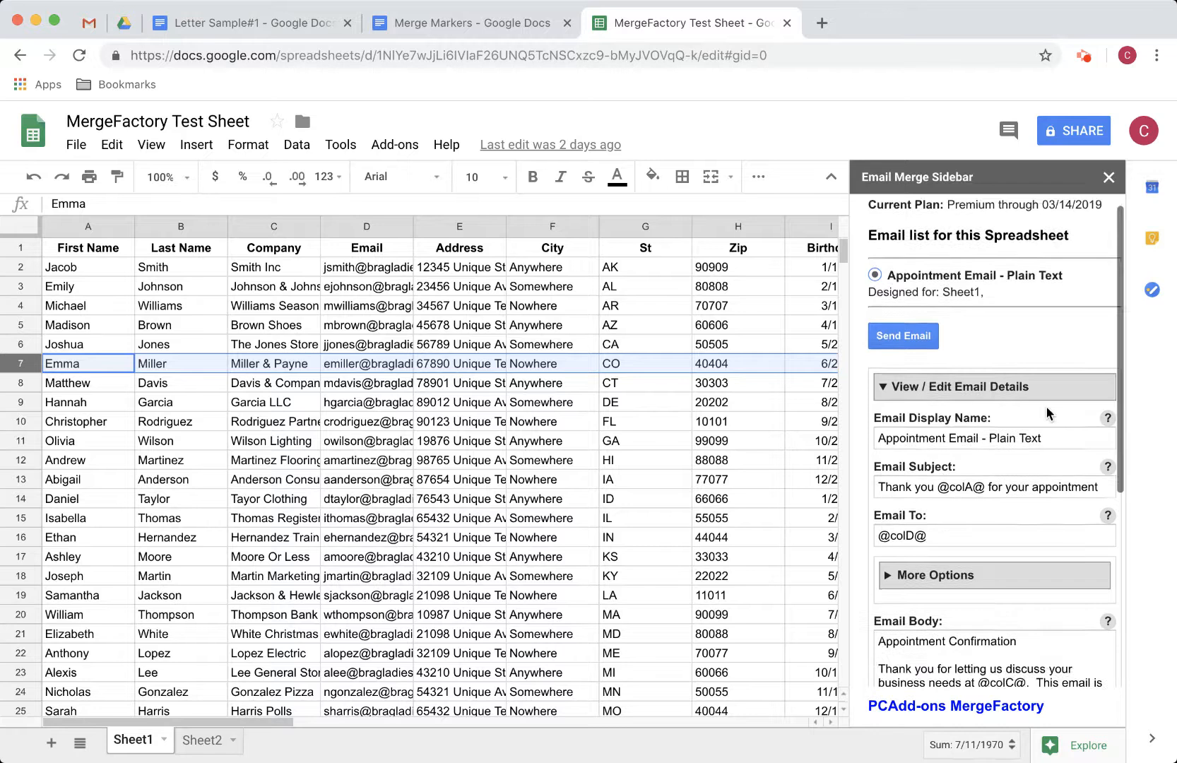
scroll(1046, 407, "down", 4)
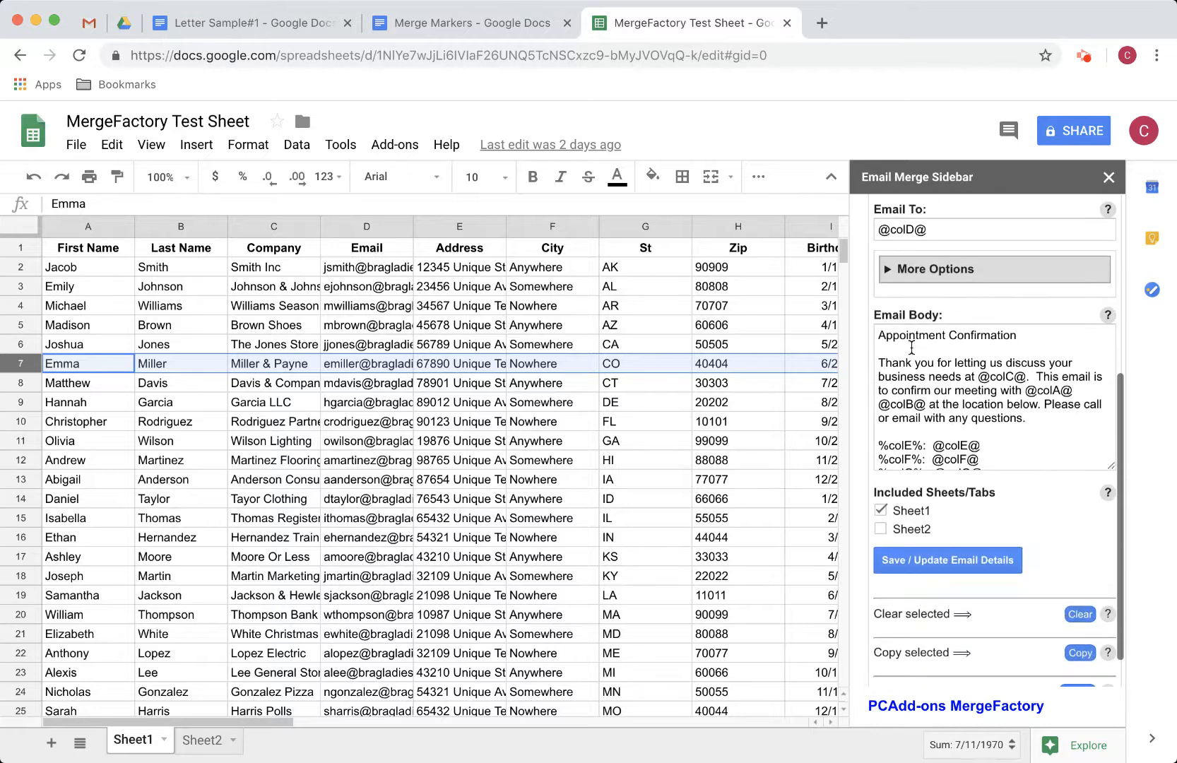
scroll(979, 413, "down", 1)
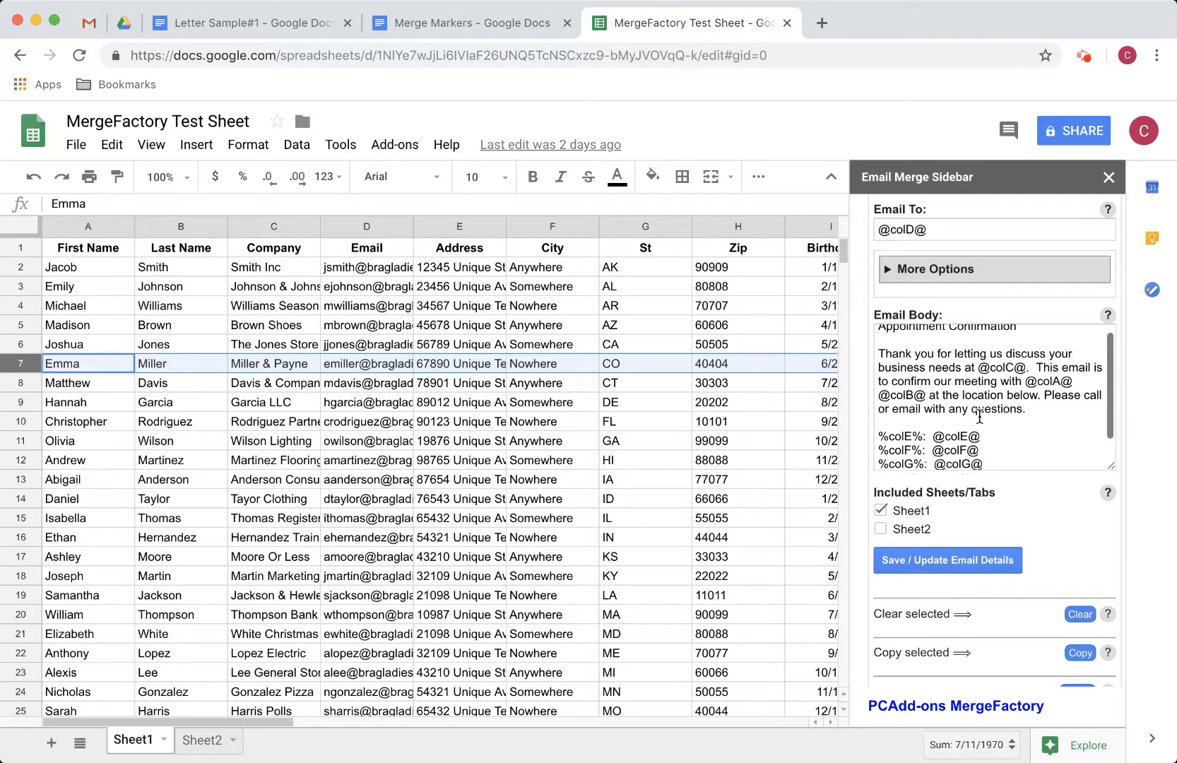
Step: Expand the additional email options and examine them along with the body, included sheets and the clear, copy, delete and limit actions
left_click(995, 269)
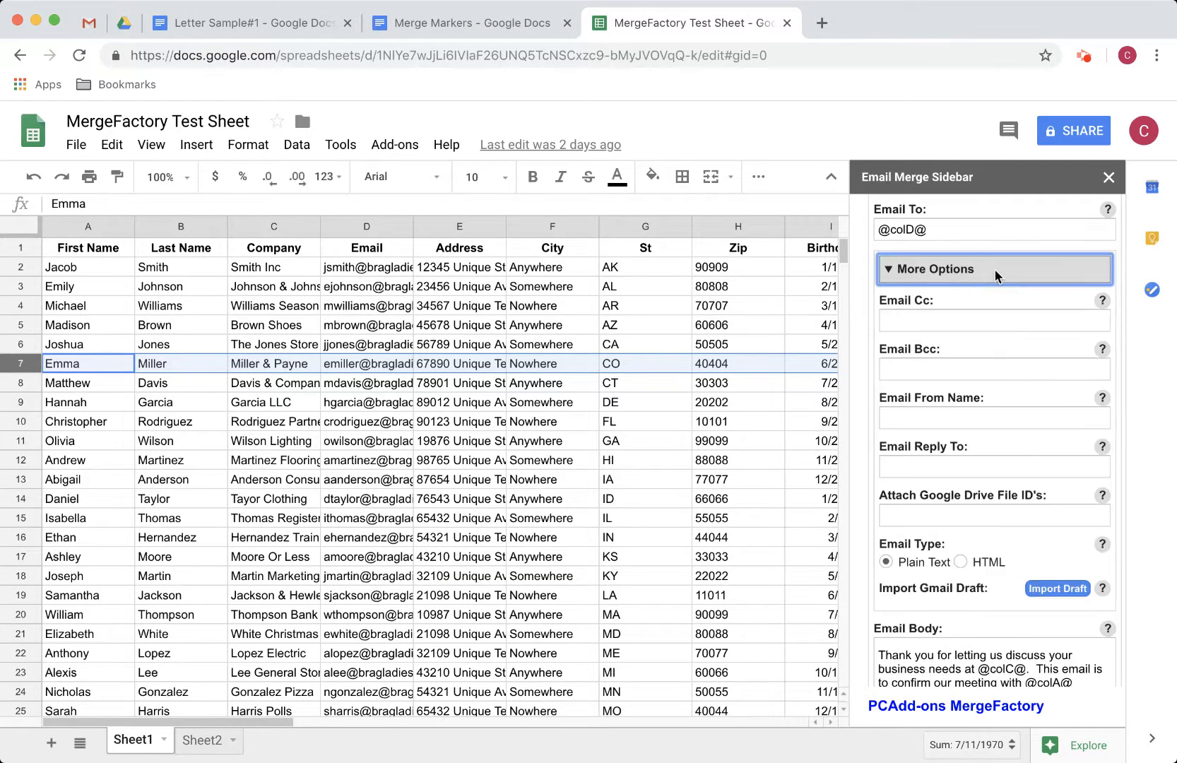
scroll(996, 380, "down", 5)
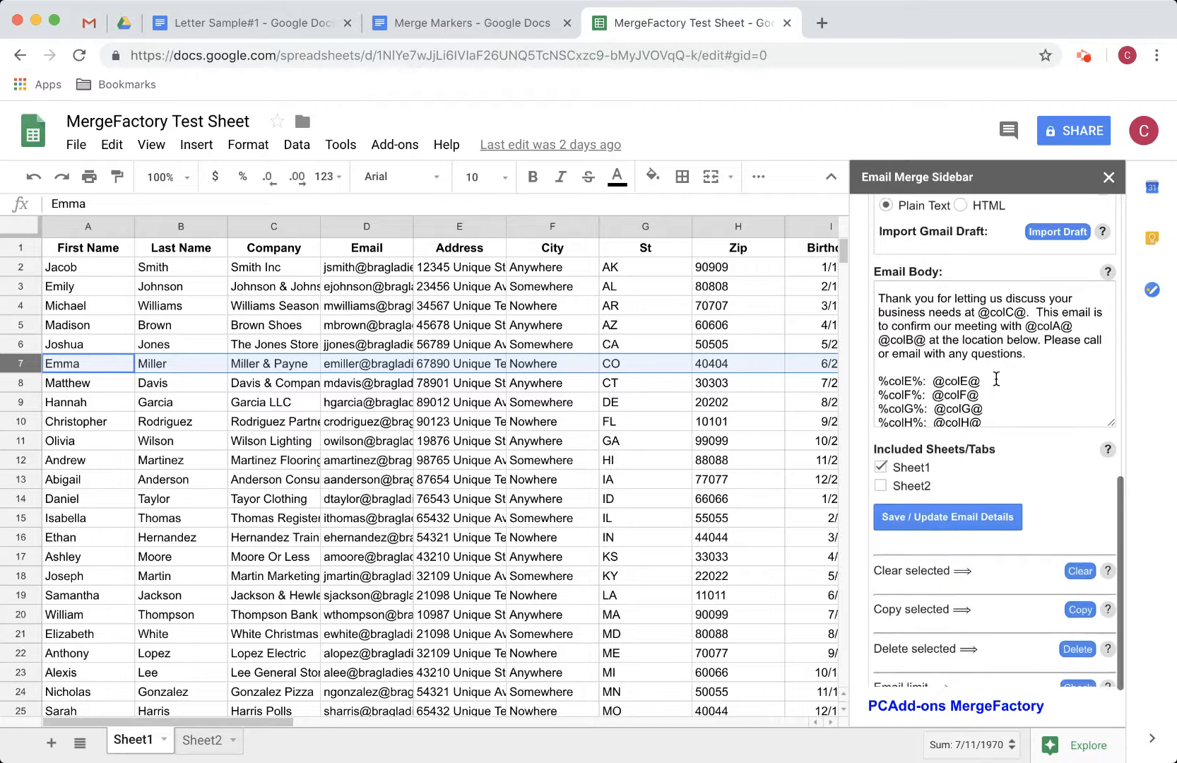
scroll(997, 379, "down", 1)
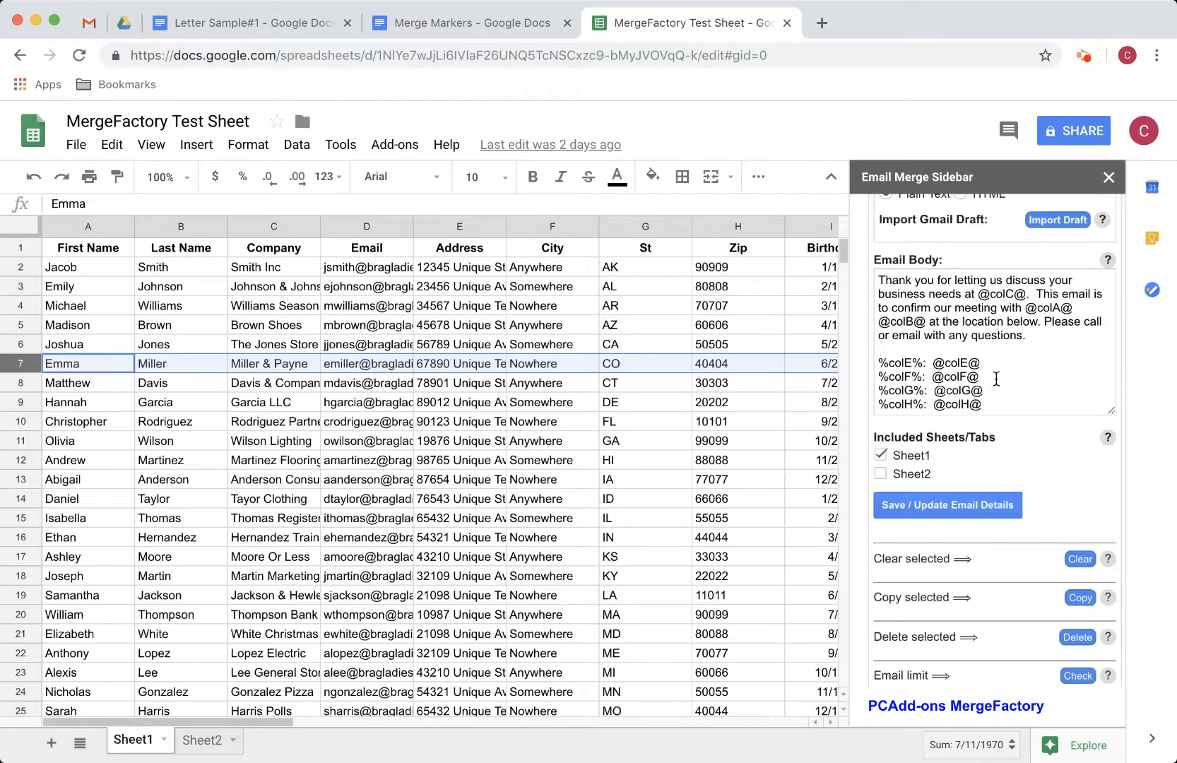
scroll(996, 379, "up", 2)
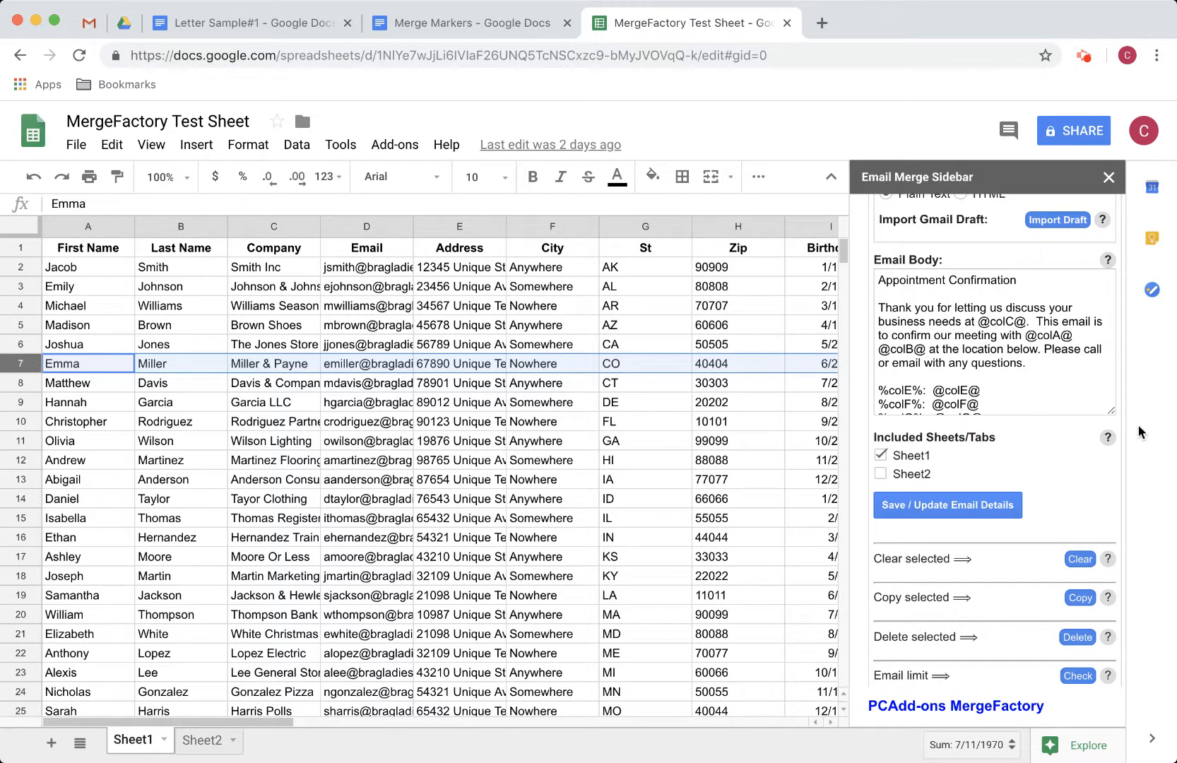
scroll(1059, 443, "up", 8)
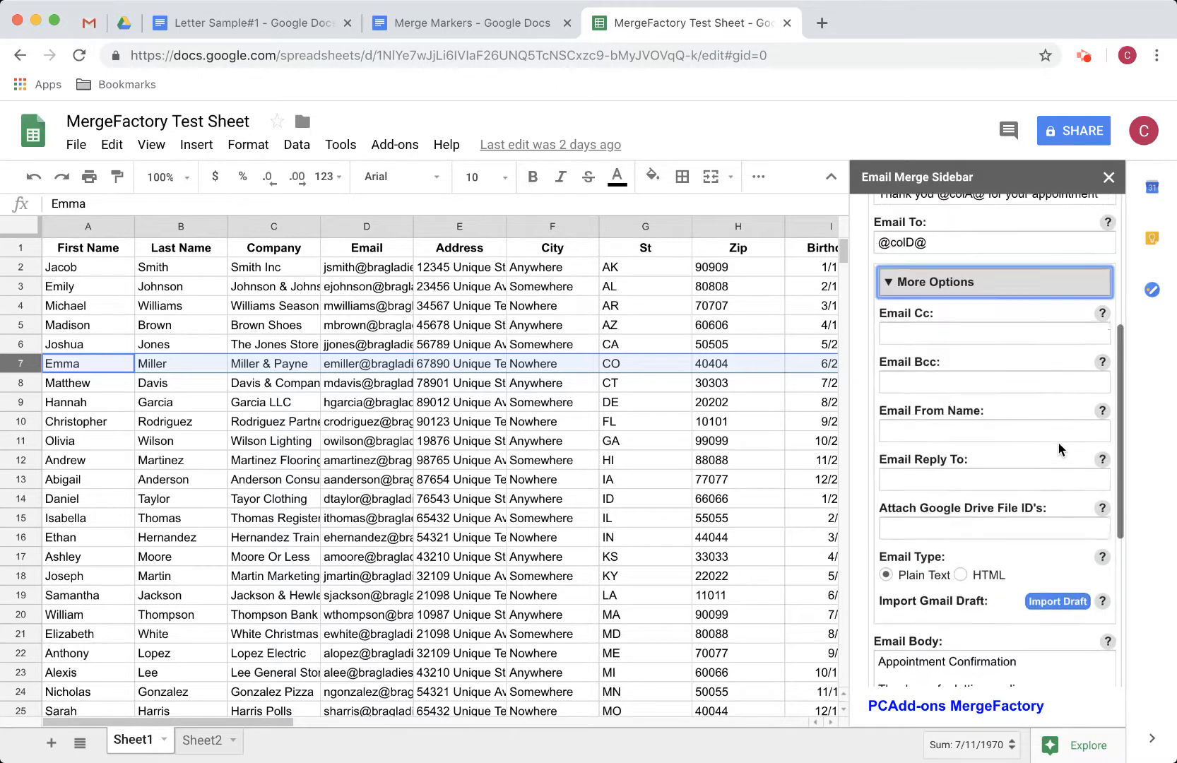
scroll(1059, 444, "up", 1)
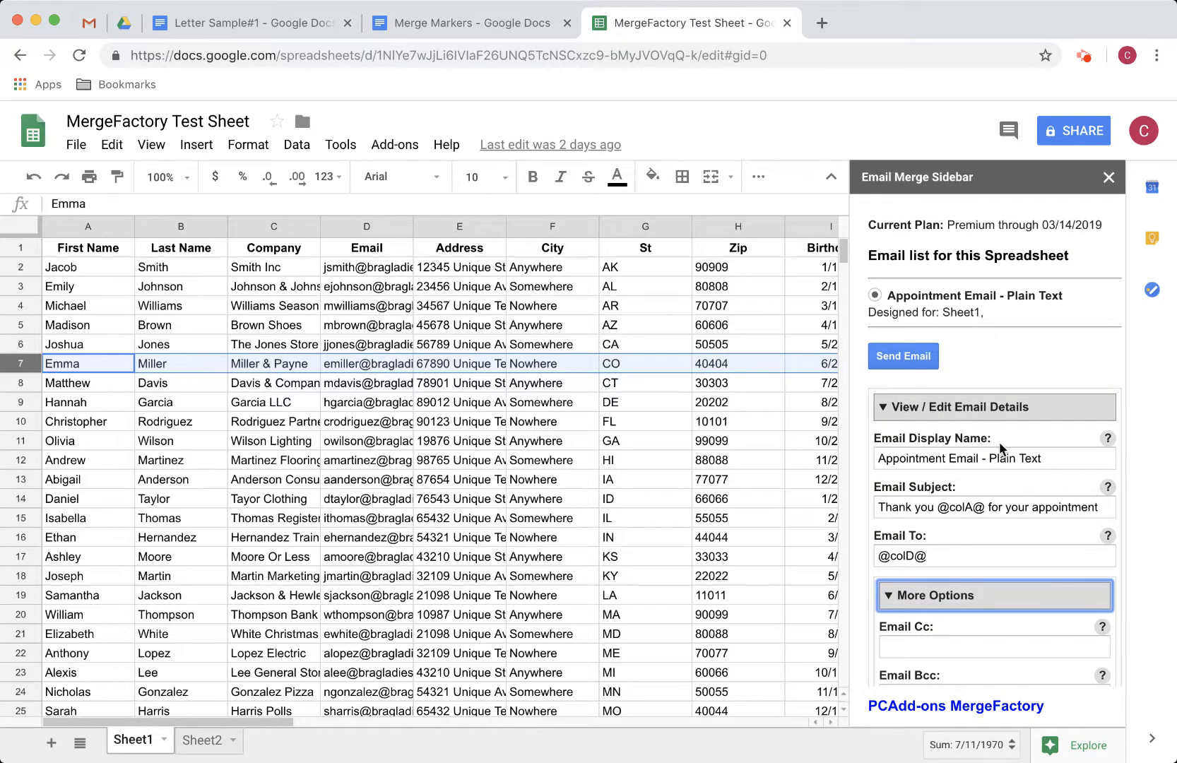
scroll(1009, 457, "down", 3)
scroll(1009, 458, "down", 8)
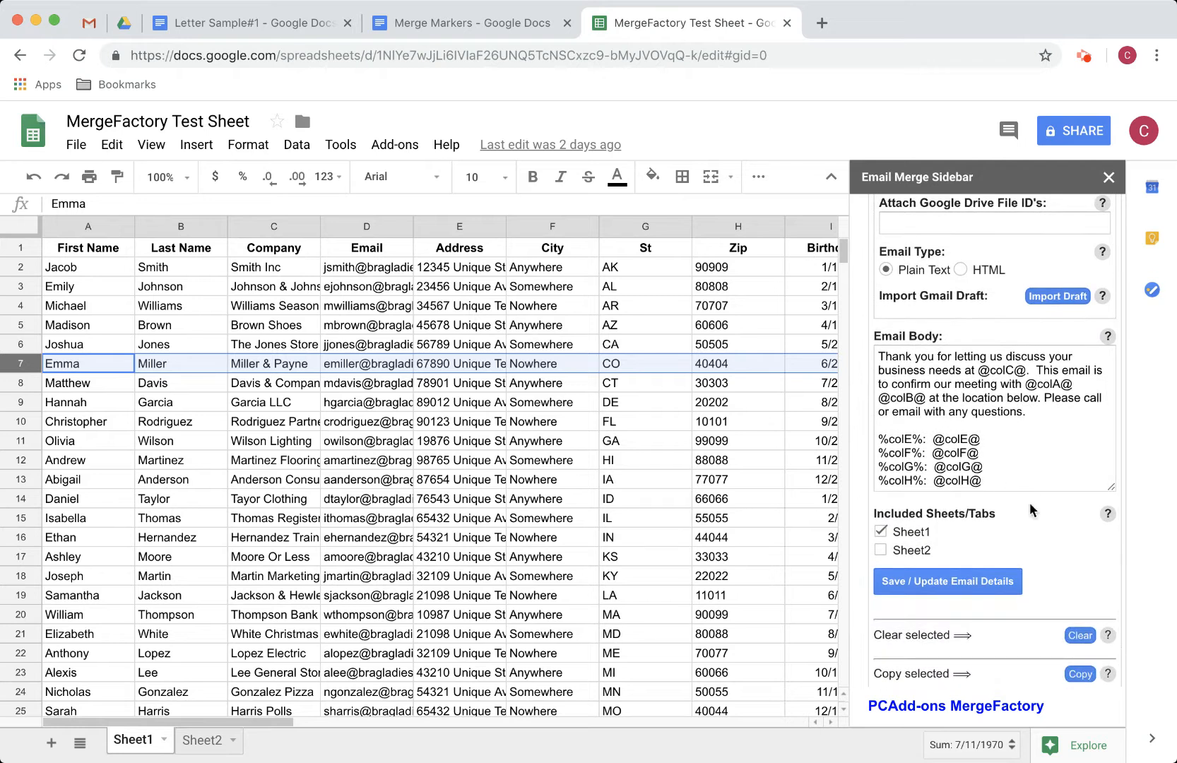
scroll(1029, 502, "down", 2)
scroll(1029, 503, "down", 1)
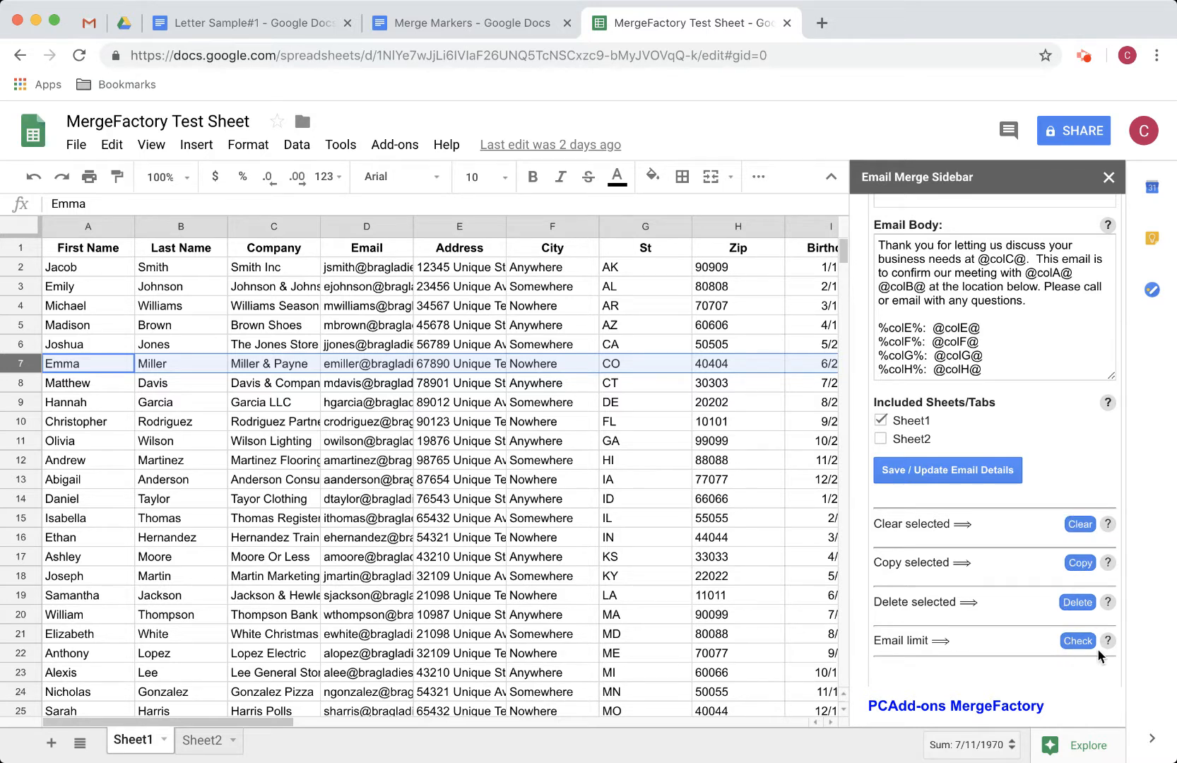
Step: Check the remaining email limit and clear the selected email so the details form is blank
left_click(1080, 641)
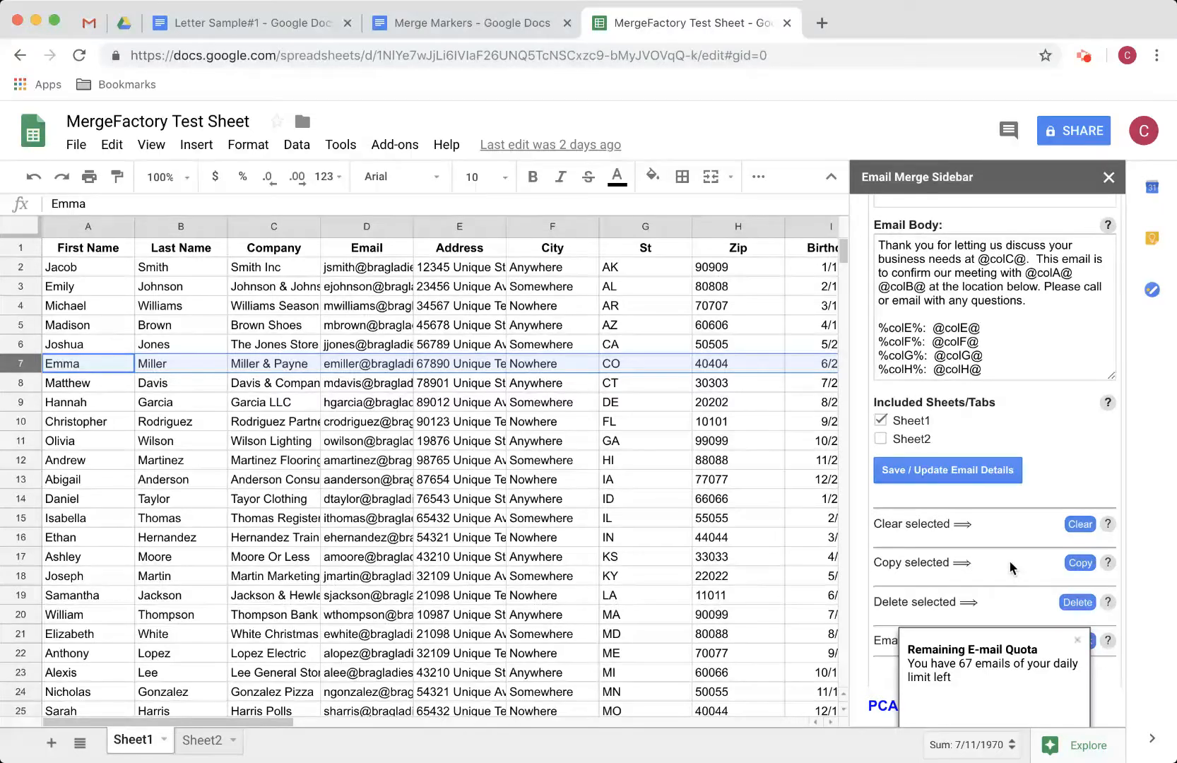
left_click(1076, 530)
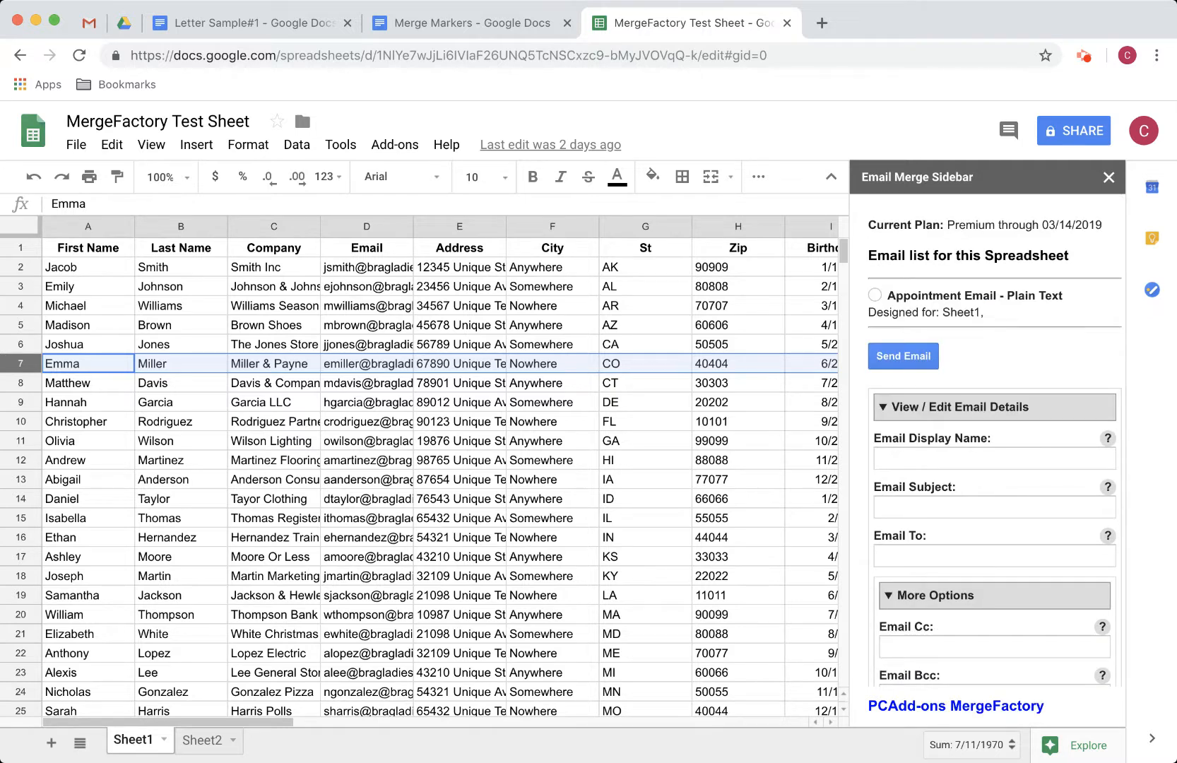
left_click(984, 461)
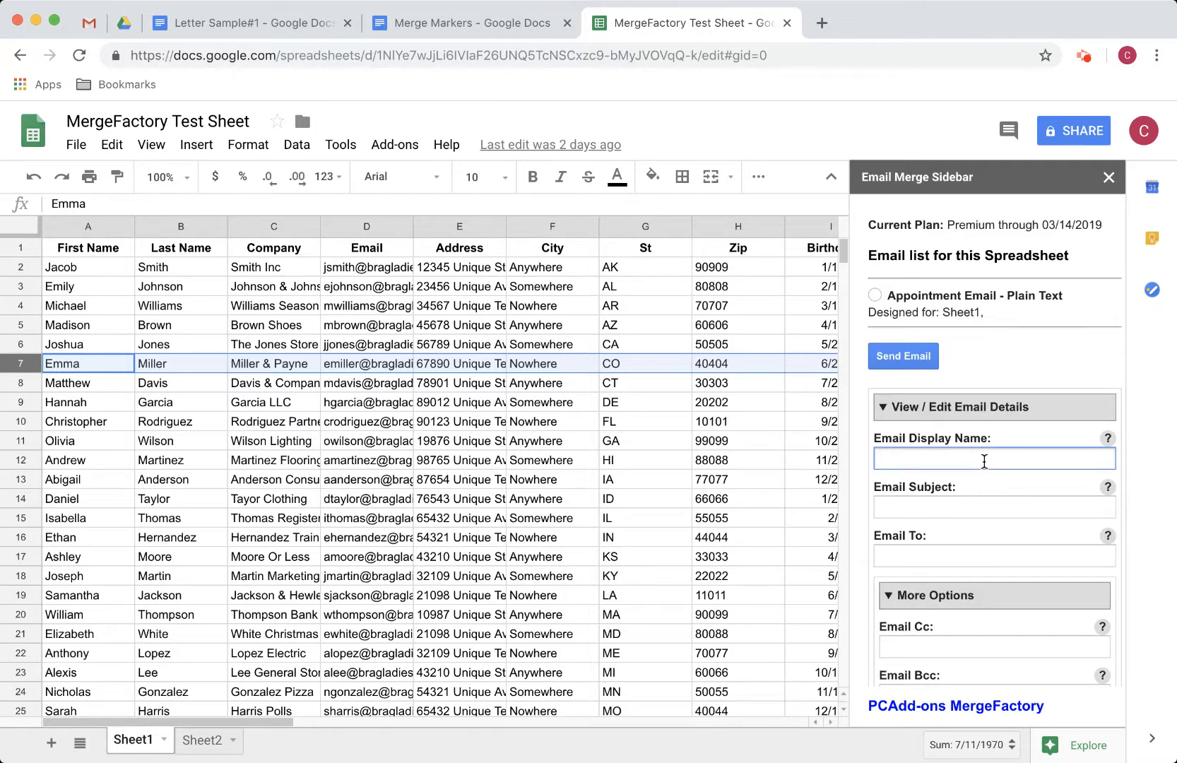
type("Appointment Email - Gmail Draft")
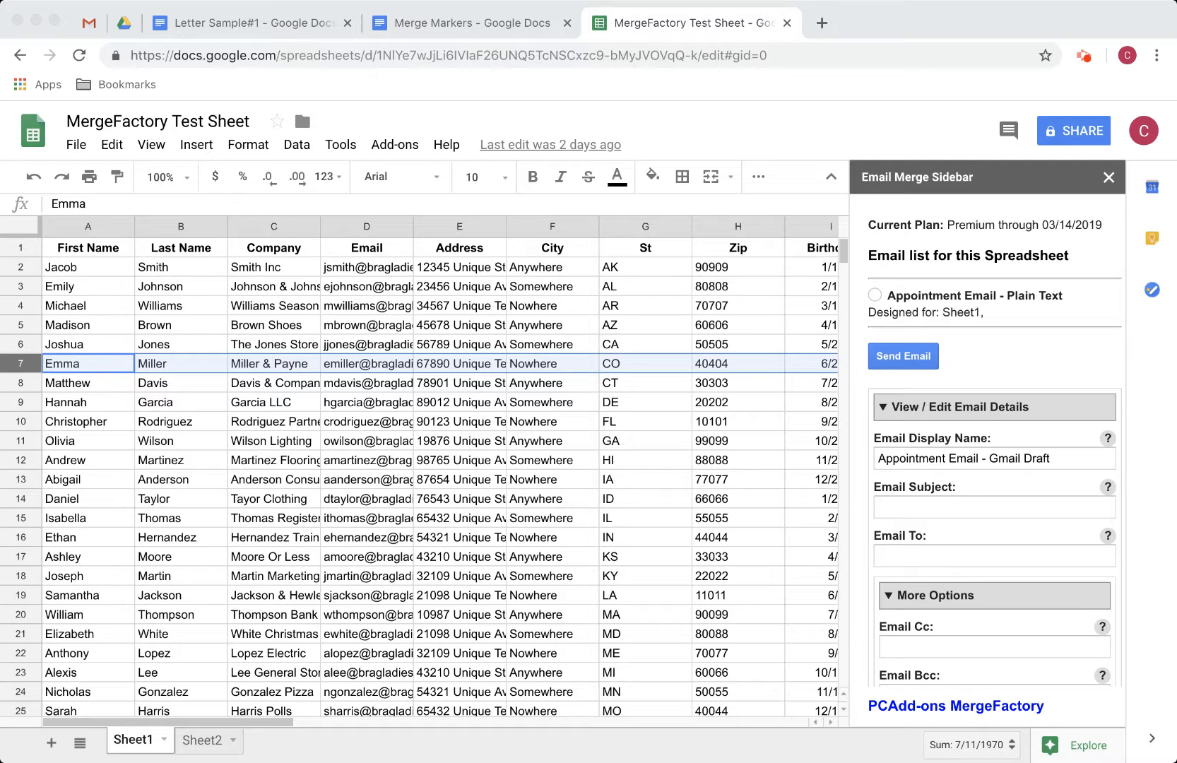
left_click(944, 505)
left_click(970, 510)
type("Thank you @colA@ for your appointment")
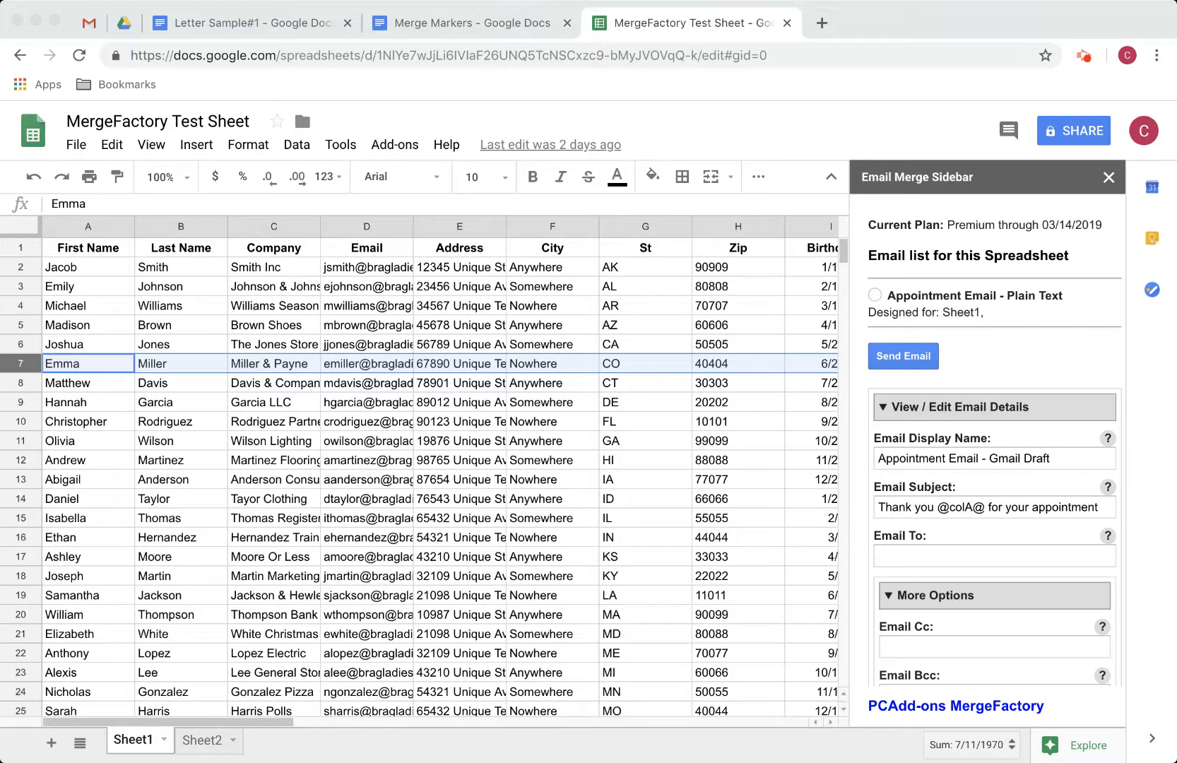
left_click(927, 555)
left_click(947, 553)
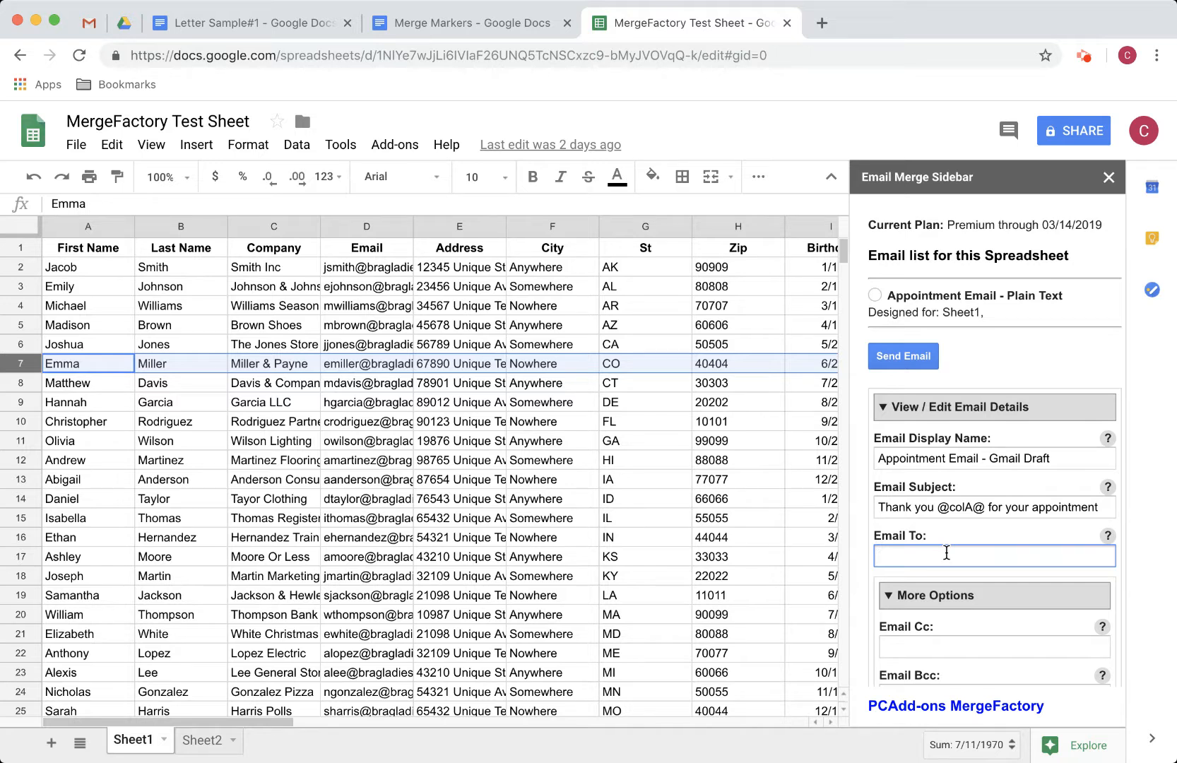
type("@colA@@colB@<@colD@>")
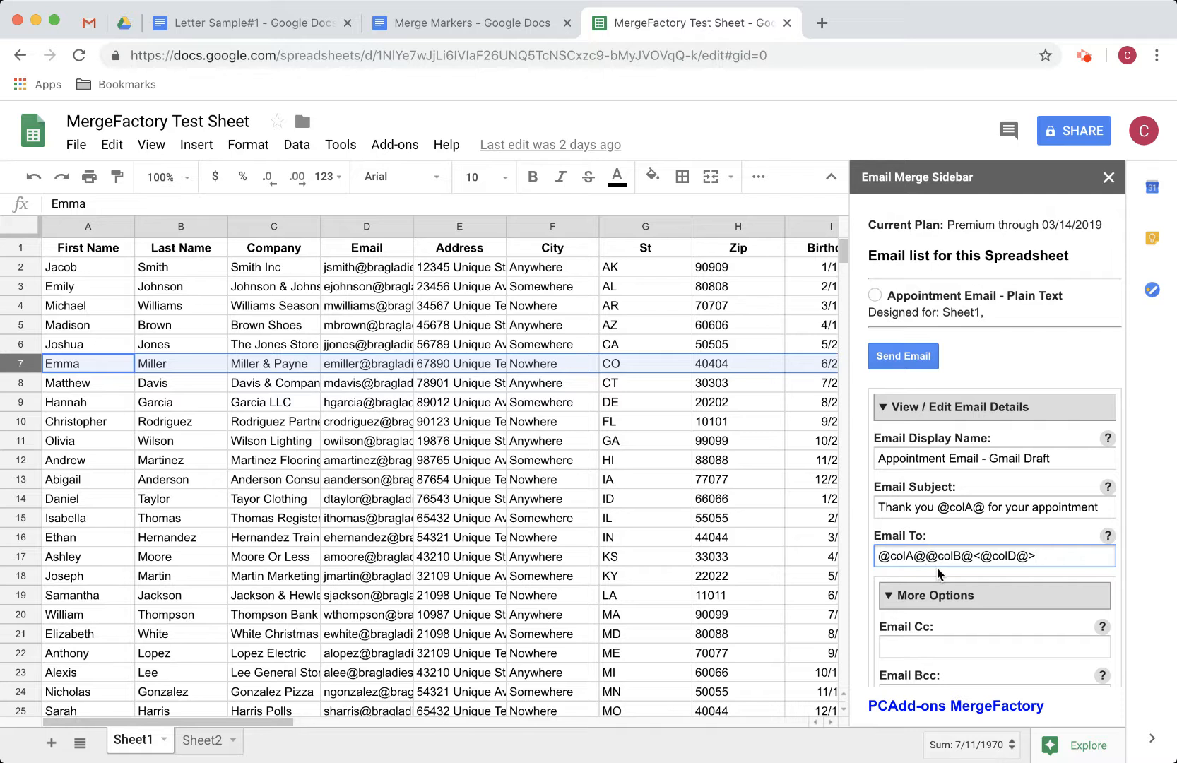
left_click(976, 556)
left_click(1033, 556)
Step: Set the email's sender name to "PCAdd-ons" in the additional options
scroll(1015, 598, "down", 5)
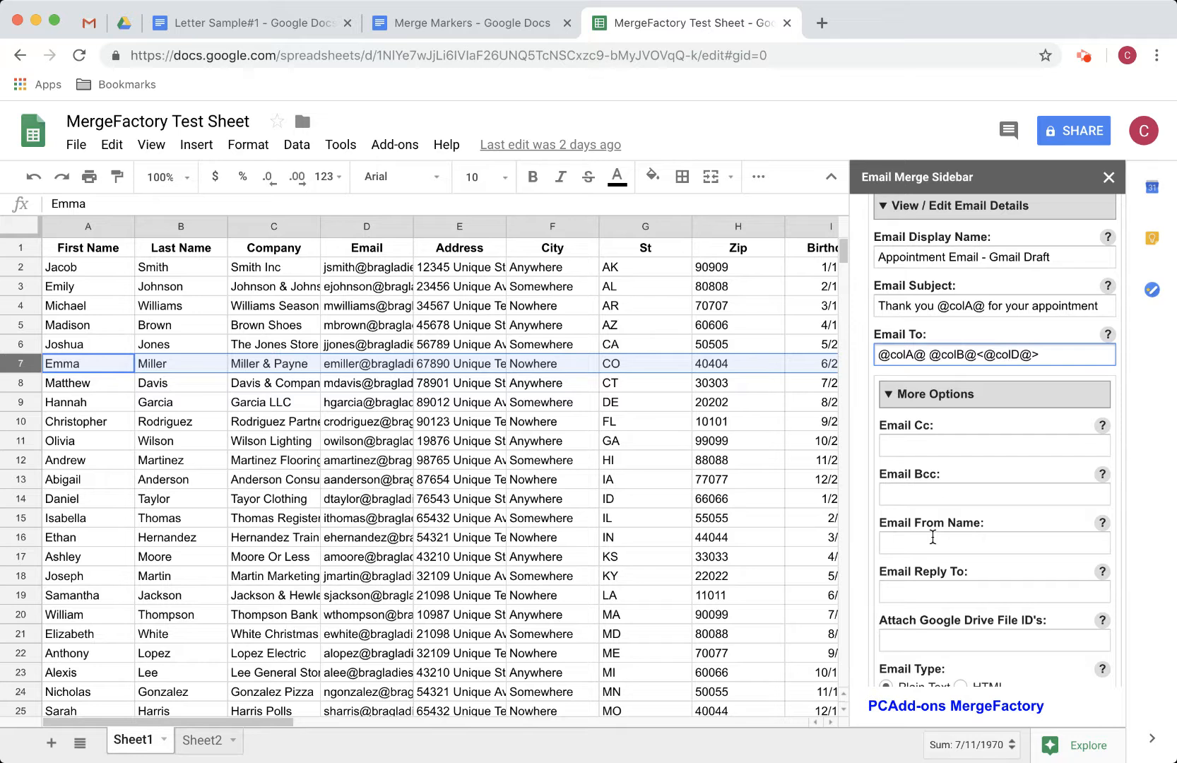
left_click(932, 537)
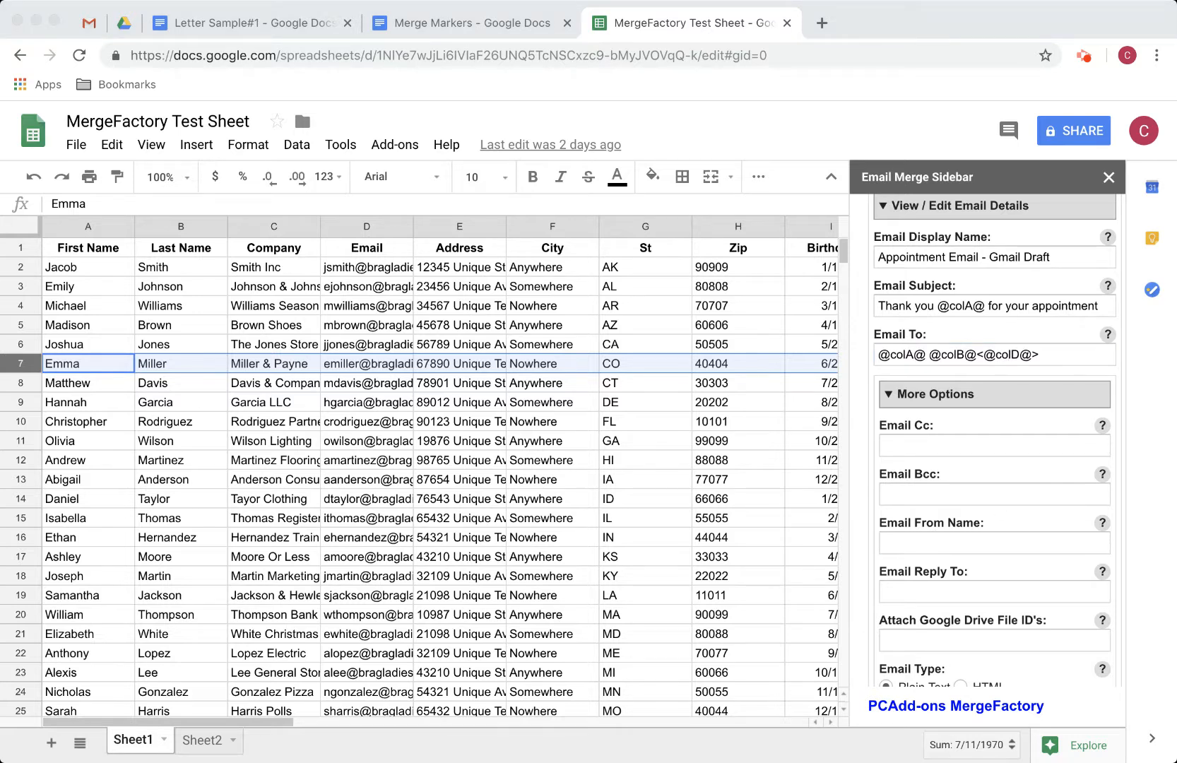
left_click(893, 542)
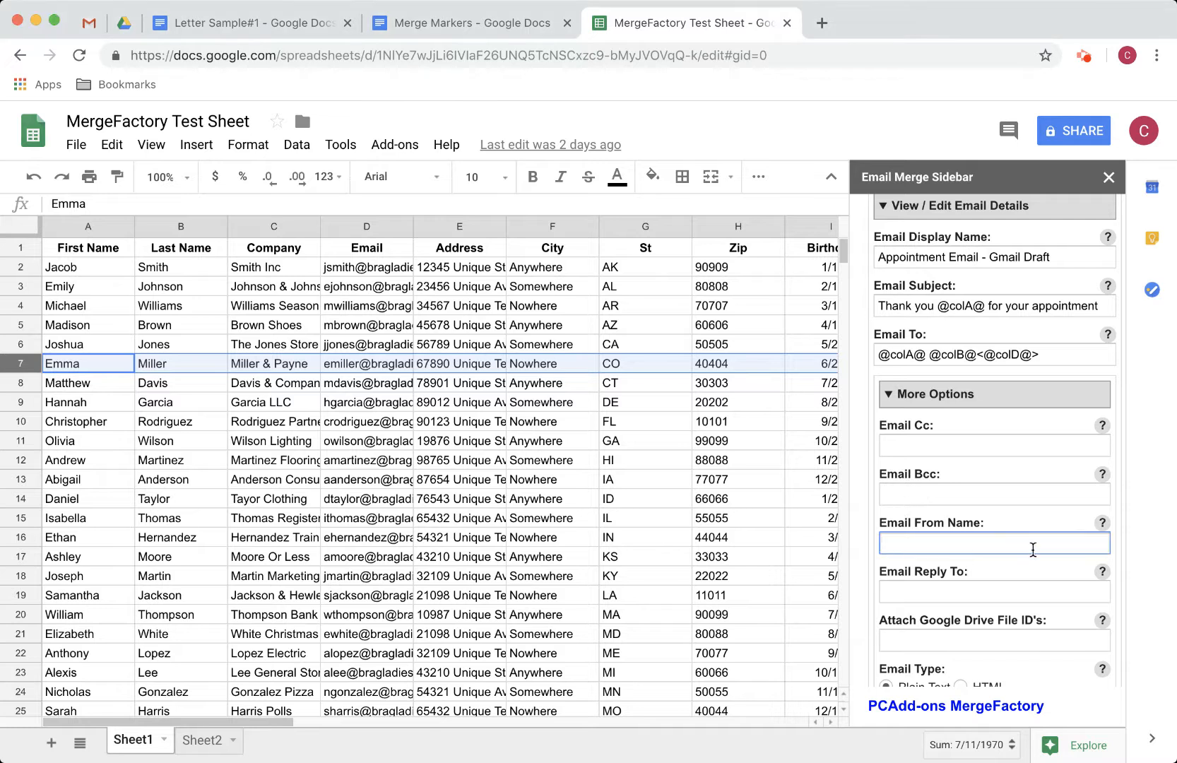
type("PCAdd-ons")
scroll(1033, 549, "down", 5)
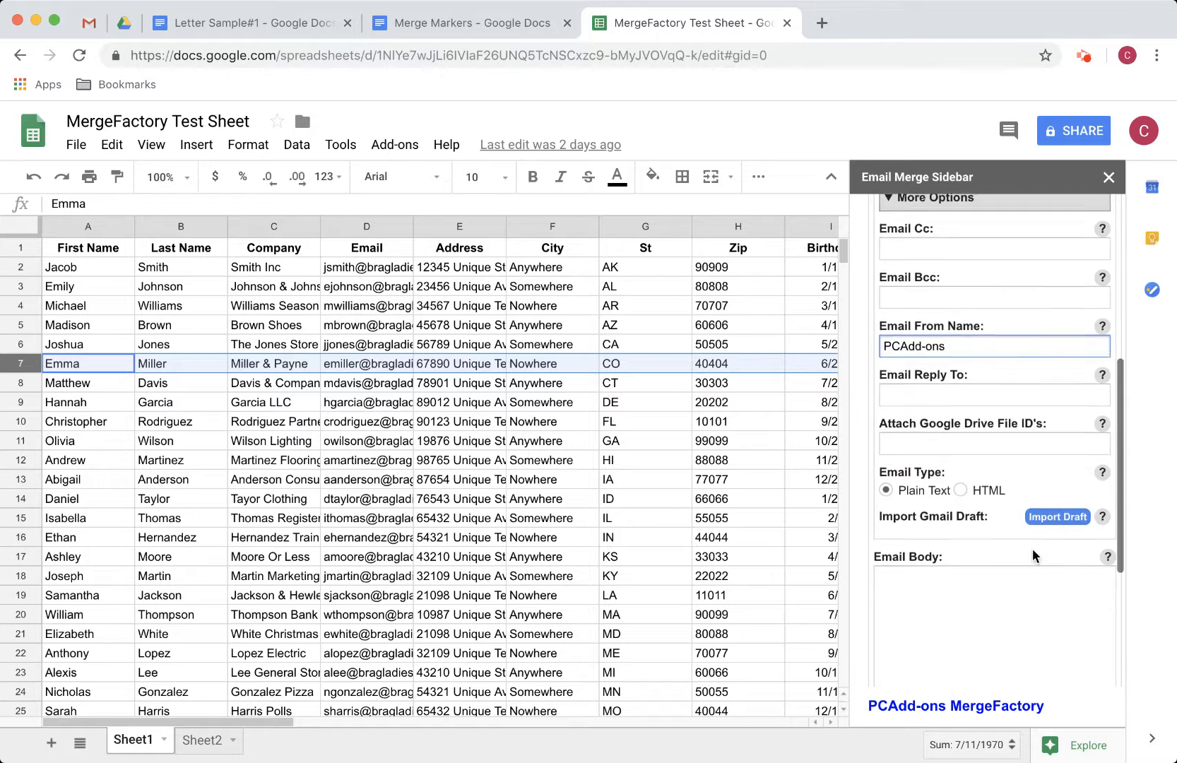
key("super+Tab")
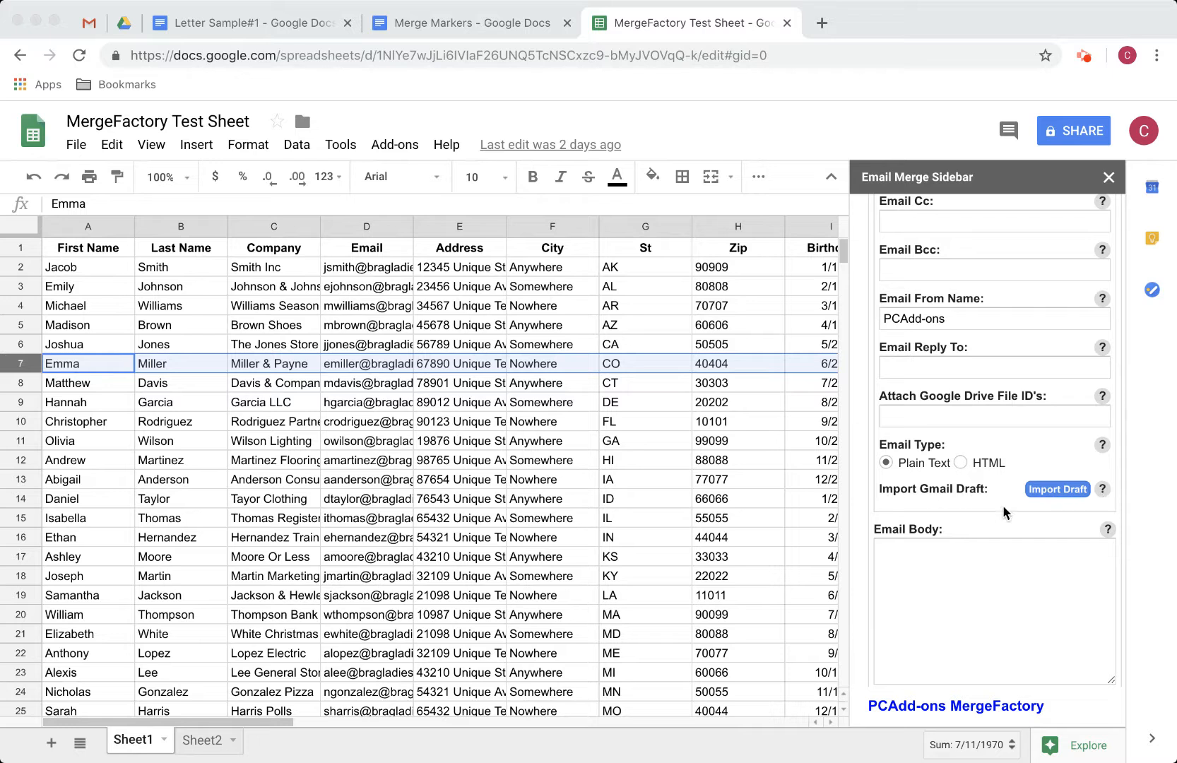
left_click(86, 23)
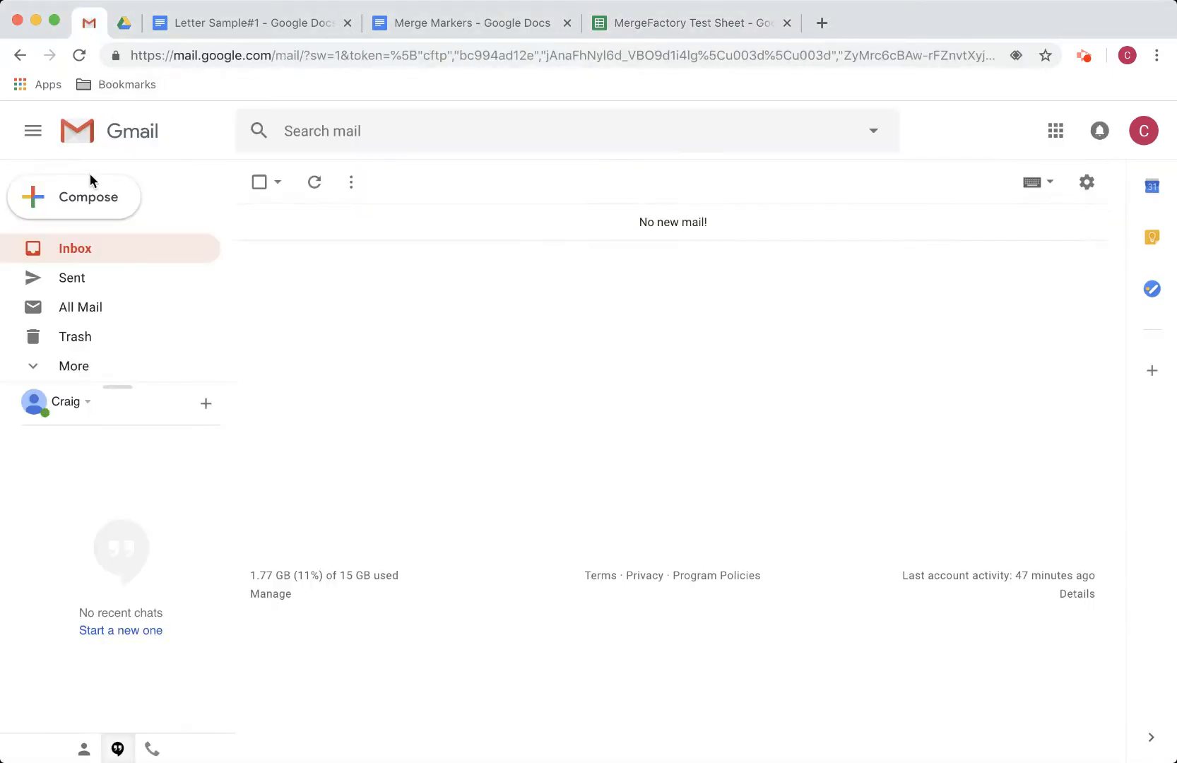
left_click(82, 201)
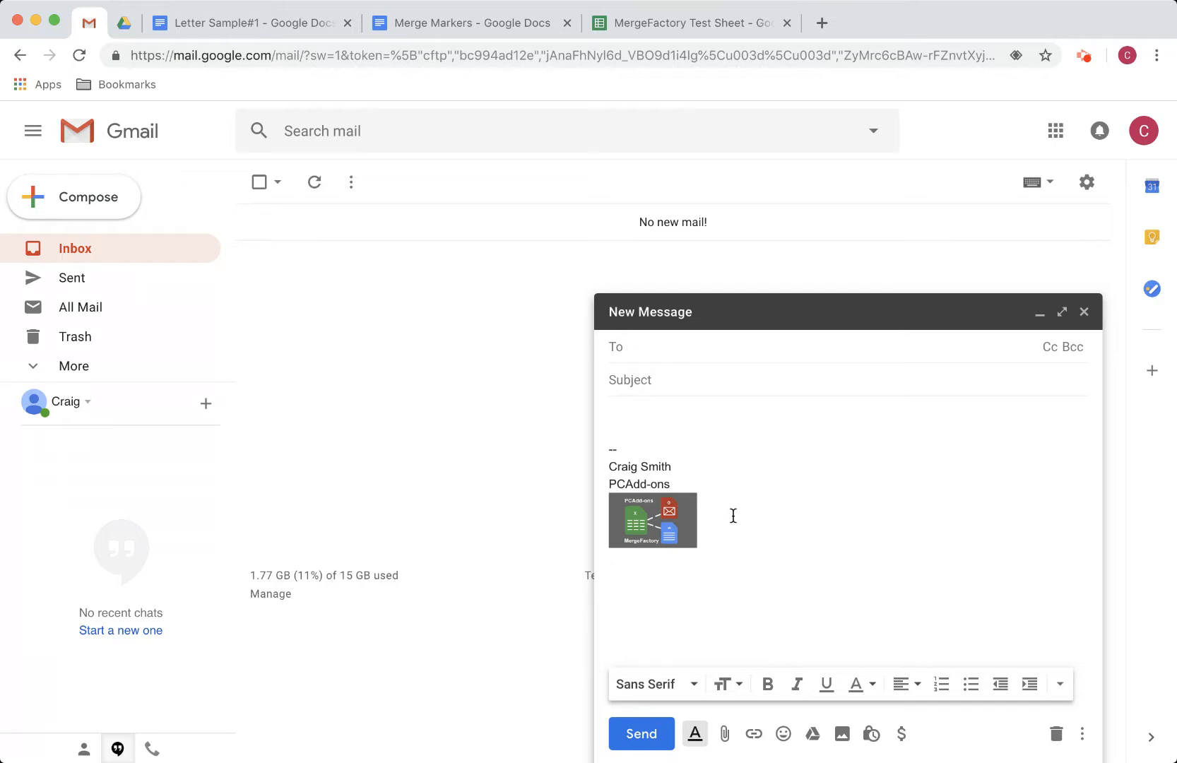
left_click(667, 412)
type("Appointment Confirmation  Thank you for letting us discuss your business needs at @colC@.  This email is to confirm our meeting with @colA@ @colB@ at the location below. Please call or email with any questions.  %colE%:  @colE@ %colF%:  @colF@ %colG%:  @colG@ %colH%:  @colH@")
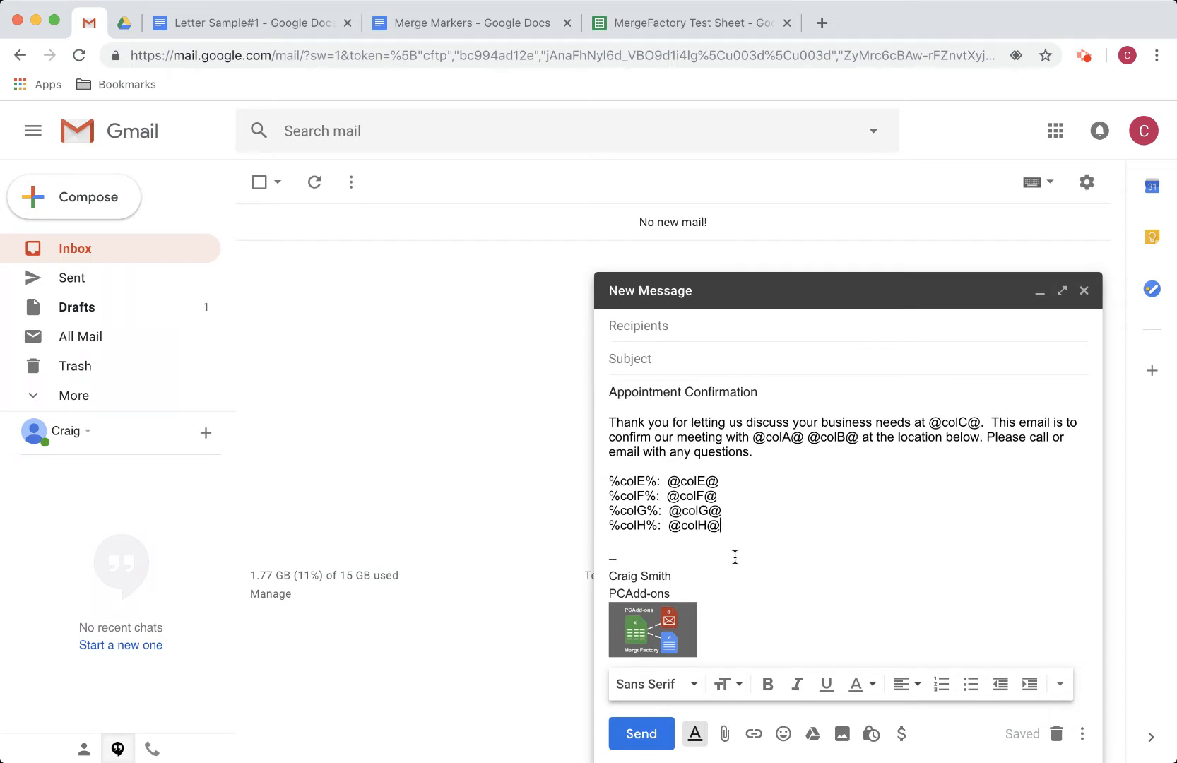
Step: Set the "Appointment Confirmation" heading in the draft to the Large text size
left_click_drag(759, 392, 586, 396)
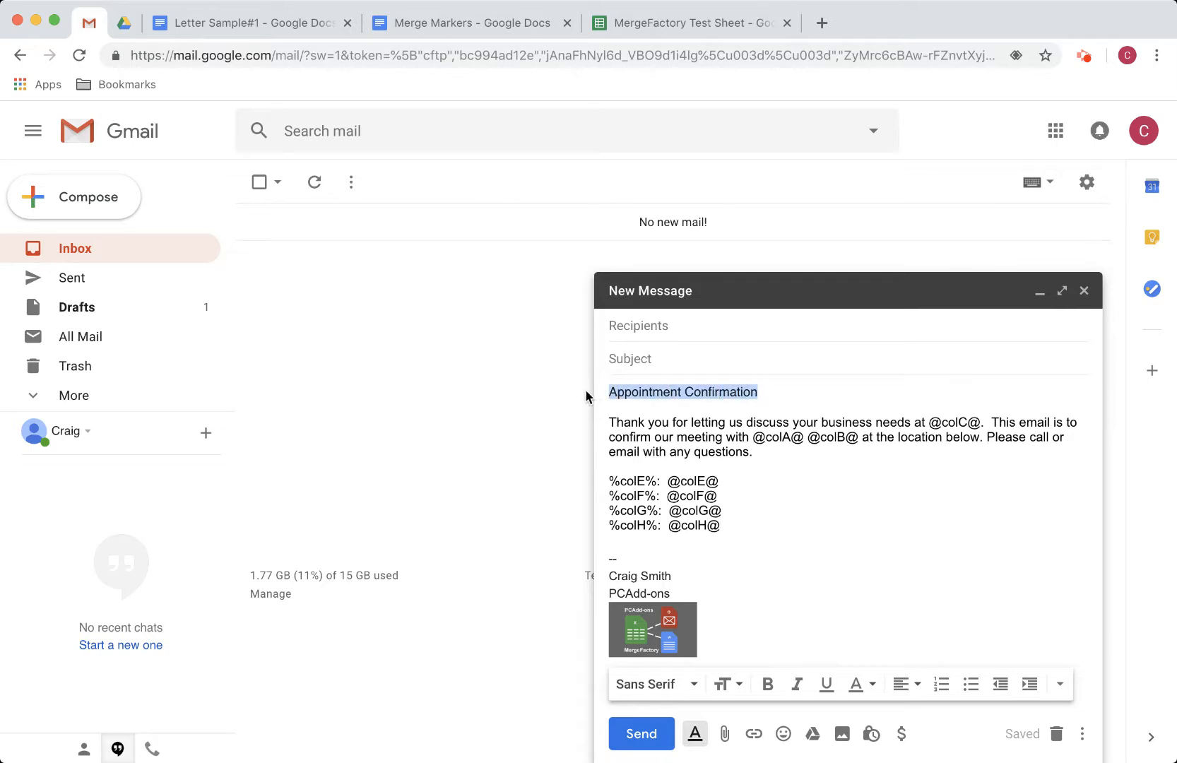
left_click(732, 685)
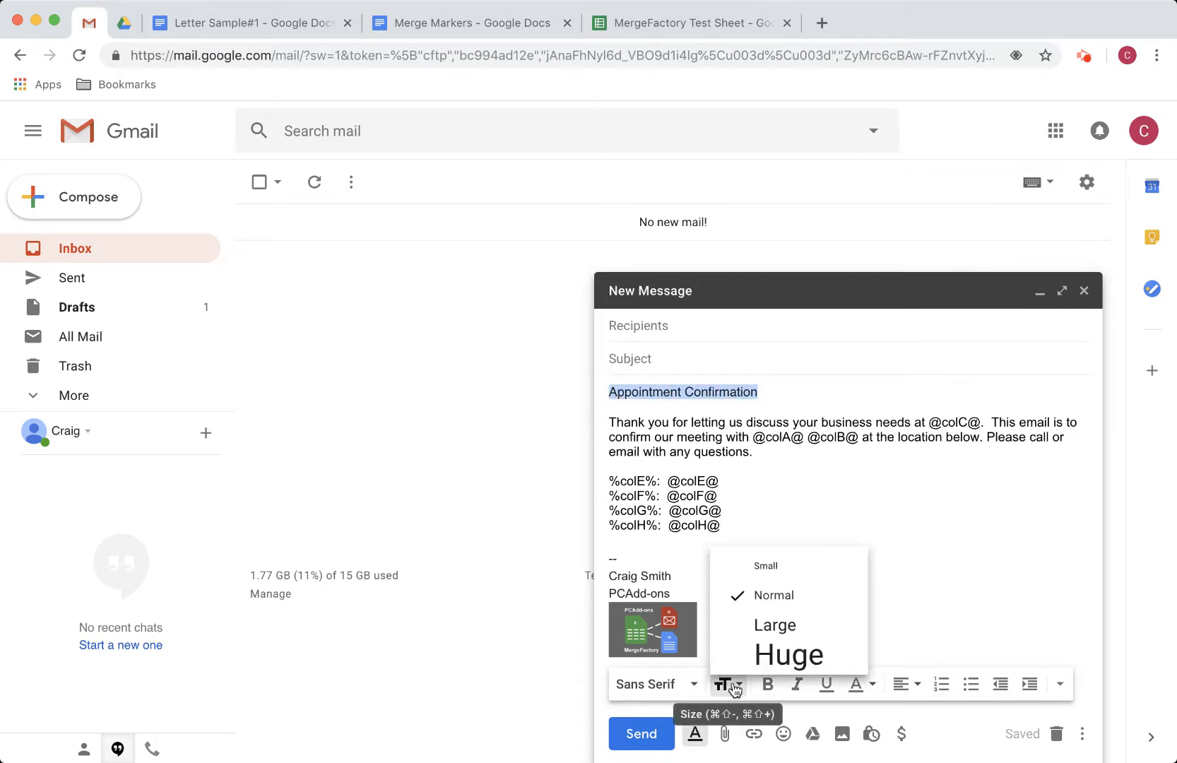
left_click(763, 623)
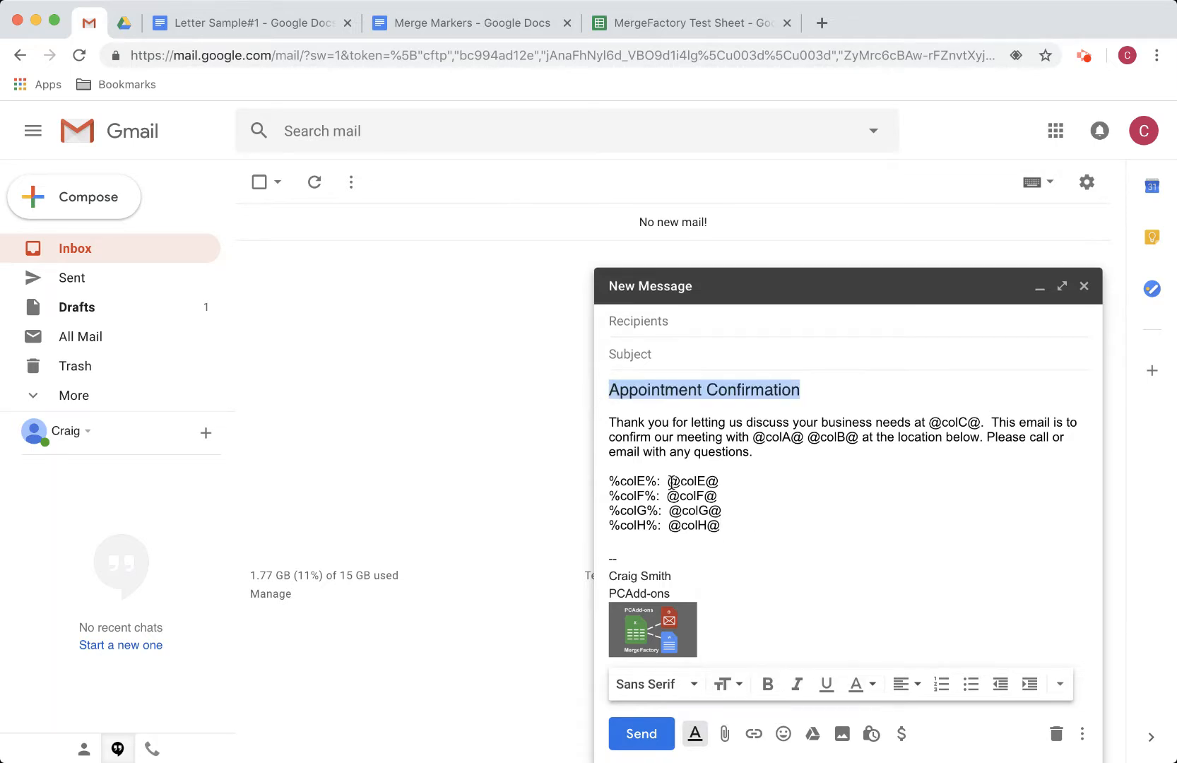
Step: Make the label markers %colE%, %colF%, %colG% and %colH% bold in the draft
left_click_drag(661, 480, 603, 516)
left_click(768, 684)
left_click(768, 684)
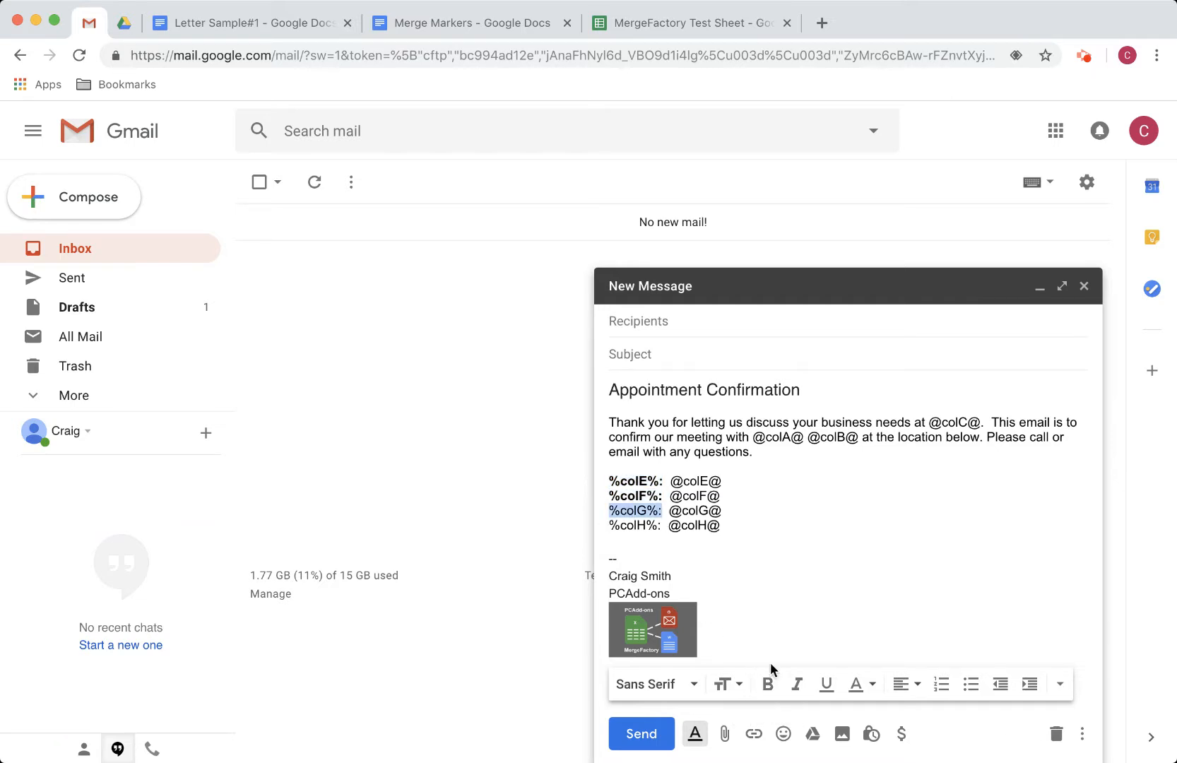
left_click(768, 684)
left_click_drag(659, 528, 602, 529)
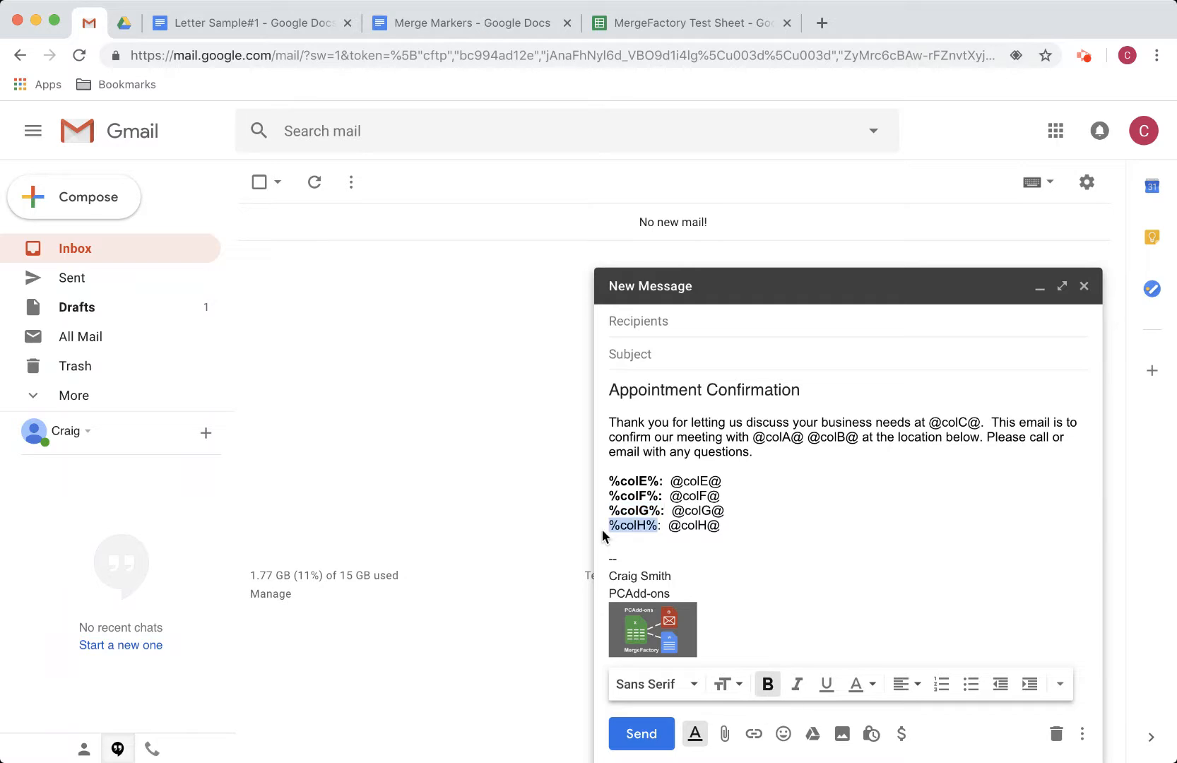
left_click(766, 688)
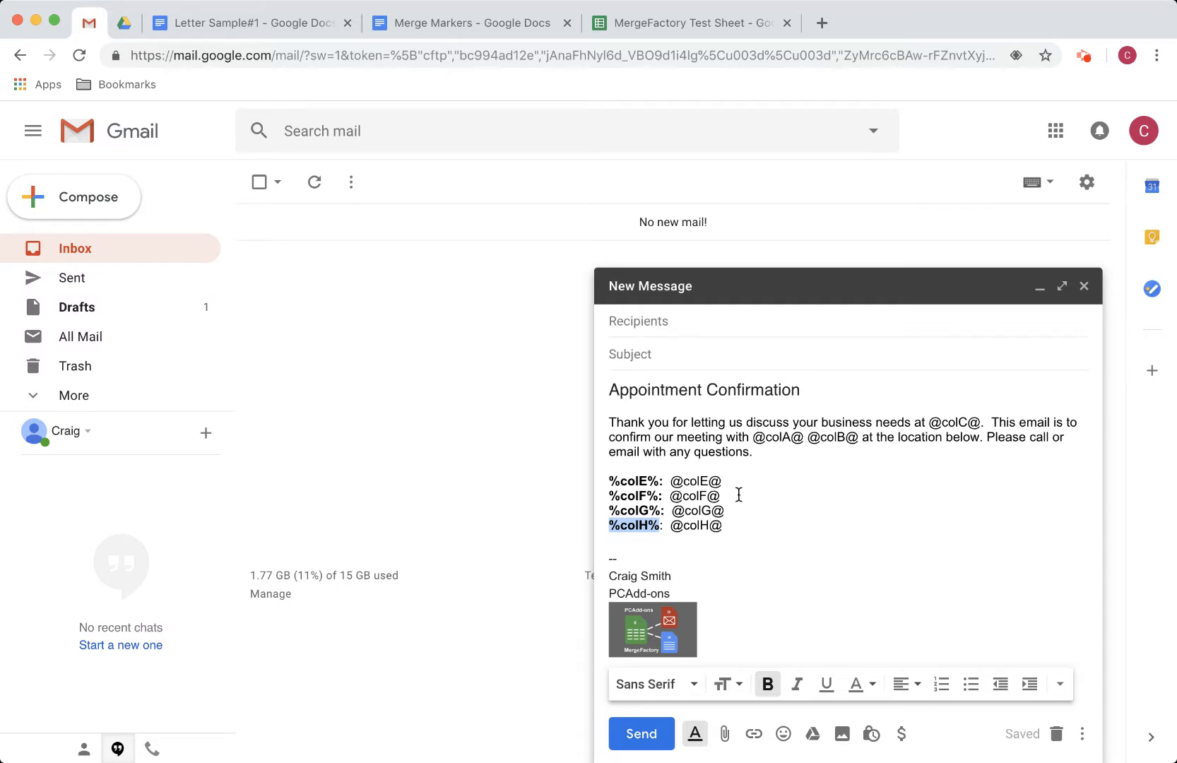
Step: Give the draft the subject "MergeFactory" and import it into the merge email in the Google Sheets MergeFactory Test Sheet
left_click(756, 356)
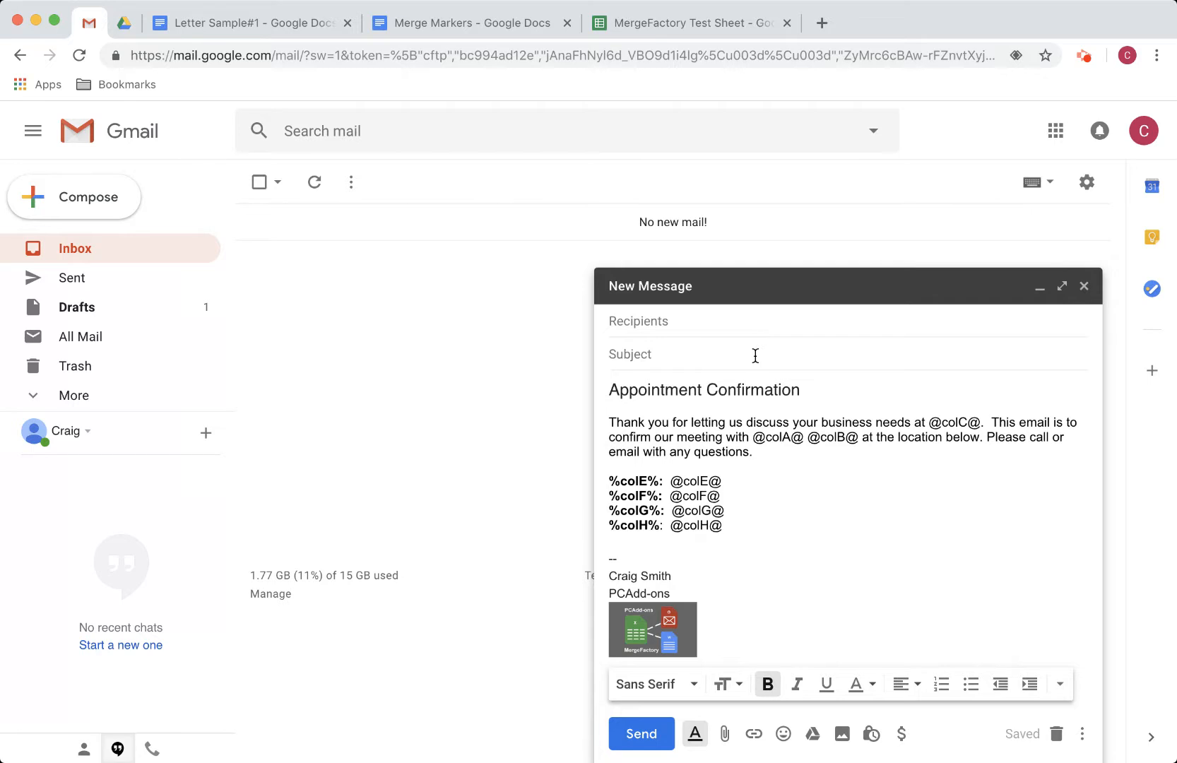
type("MergeFactory")
left_click(703, 23)
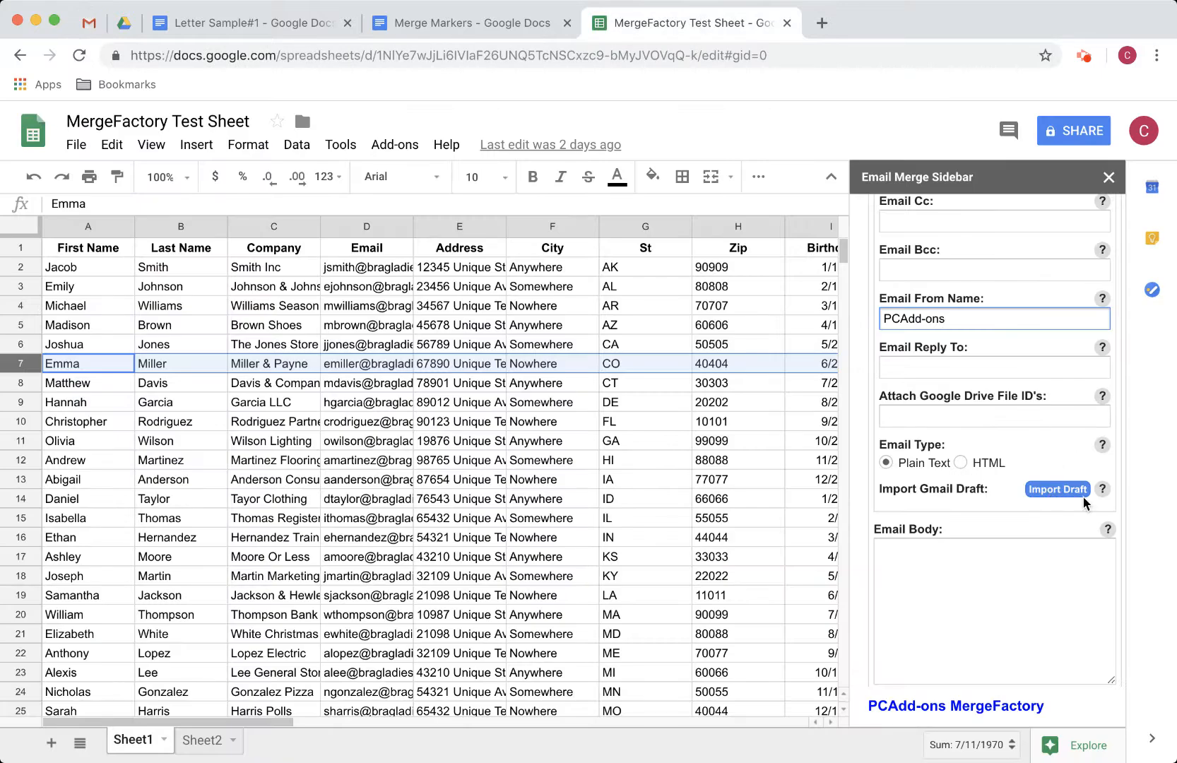
left_click(1063, 497)
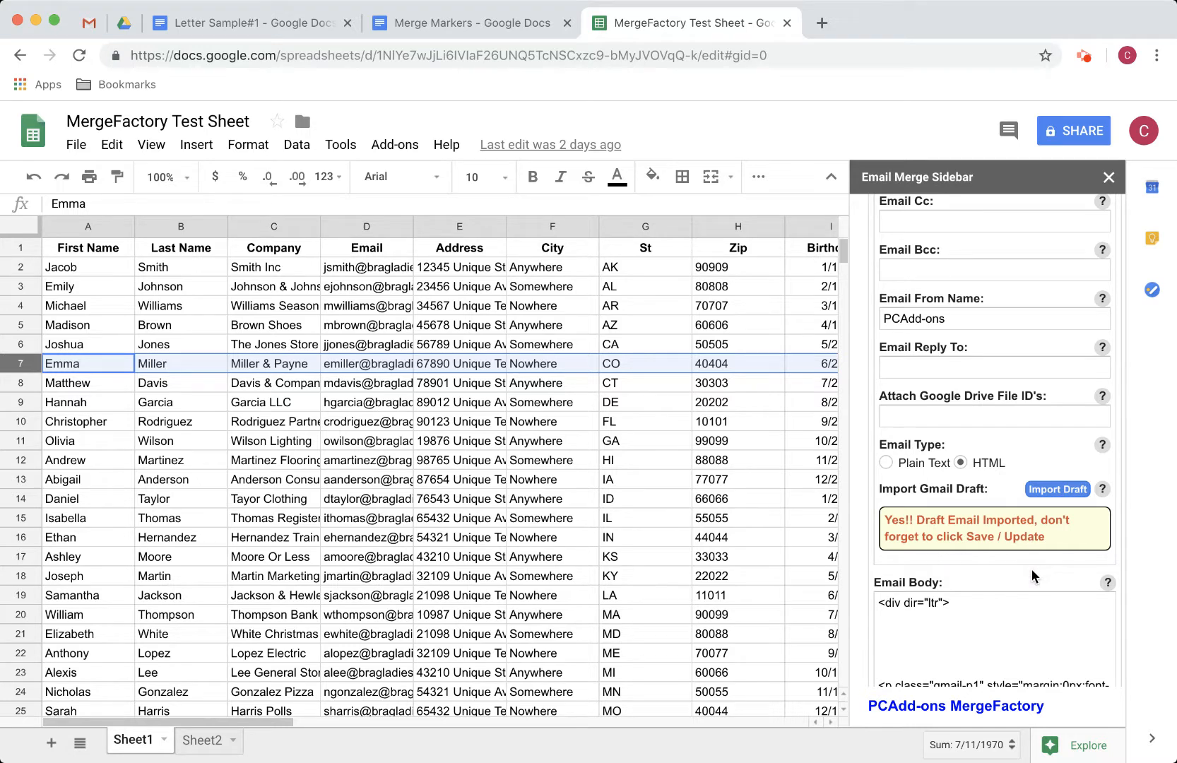
Step: Look through the imported HTML code in the email body
scroll(1031, 568, "down", 3)
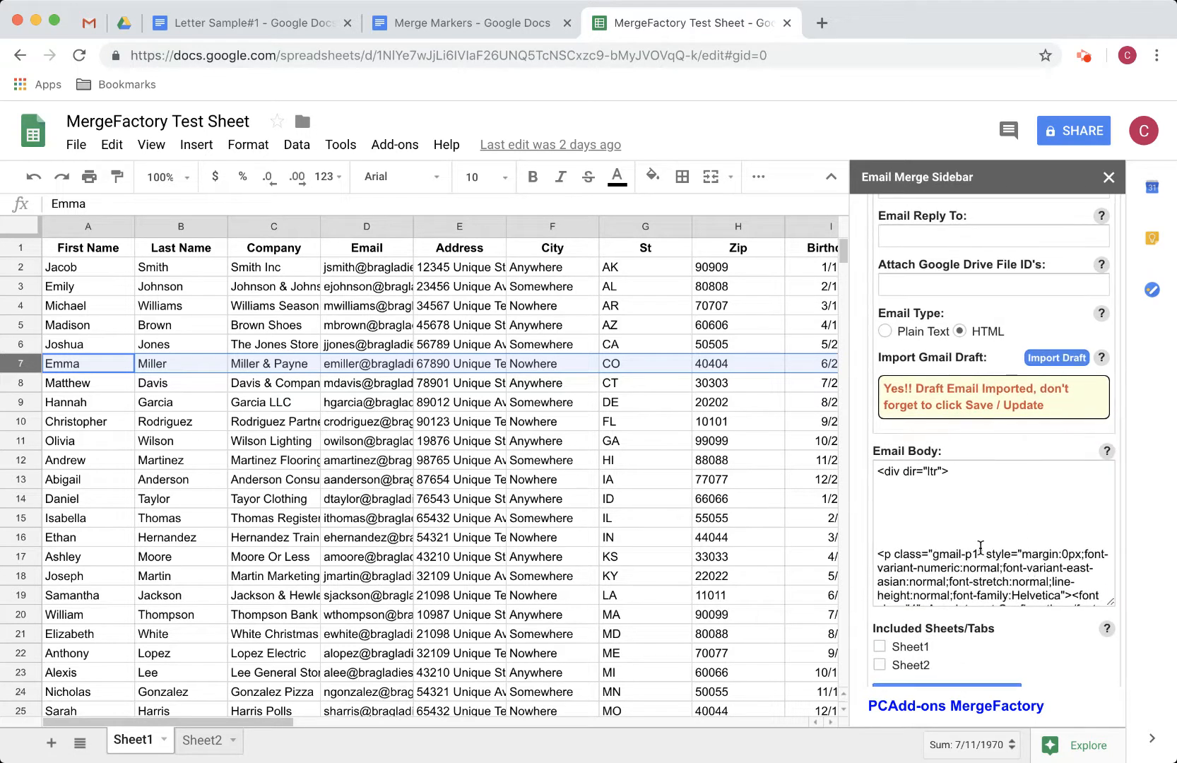
scroll(981, 547, "down", 5)
scroll(981, 547, "down", 6)
scroll(981, 548, "down", 6)
scroll(981, 548, "down", 8)
scroll(981, 548, "up", 15)
left_click(968, 474)
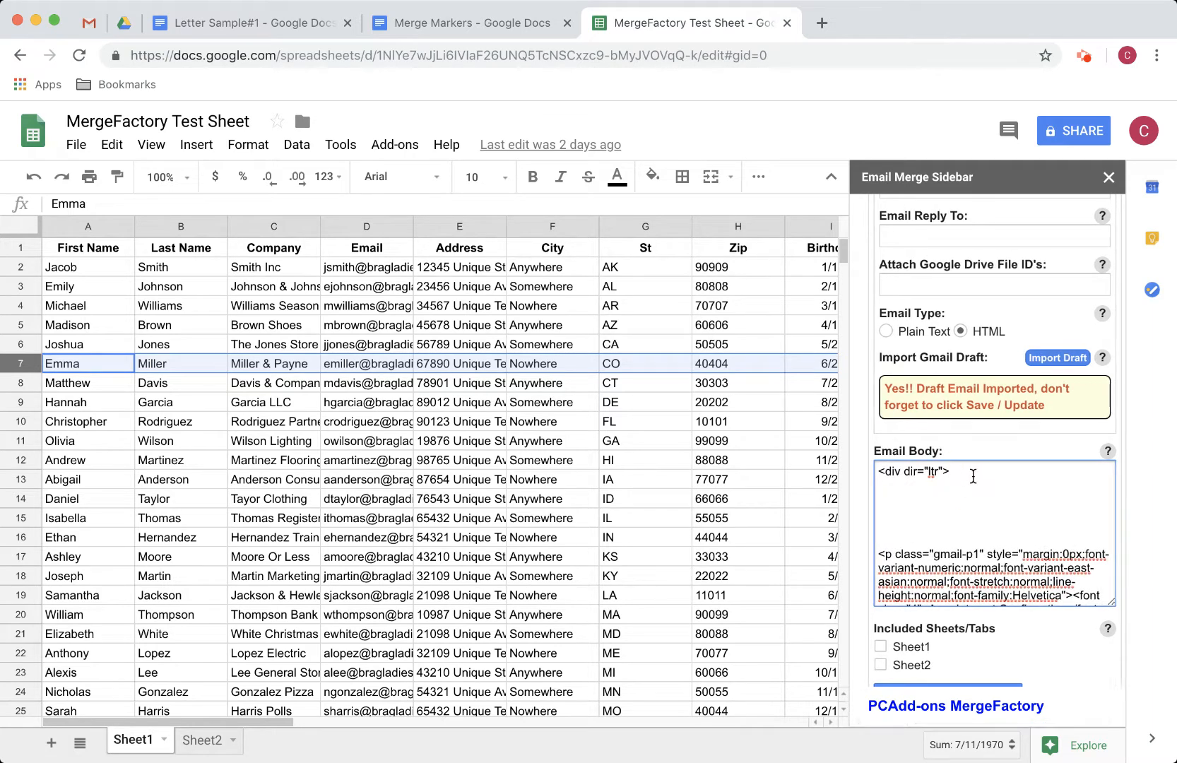
Step: Switch to Google Drive and open "Docs proposal example" from the Attachments folder as the file to attach
scroll(973, 477, "up", 2)
left_click(941, 359)
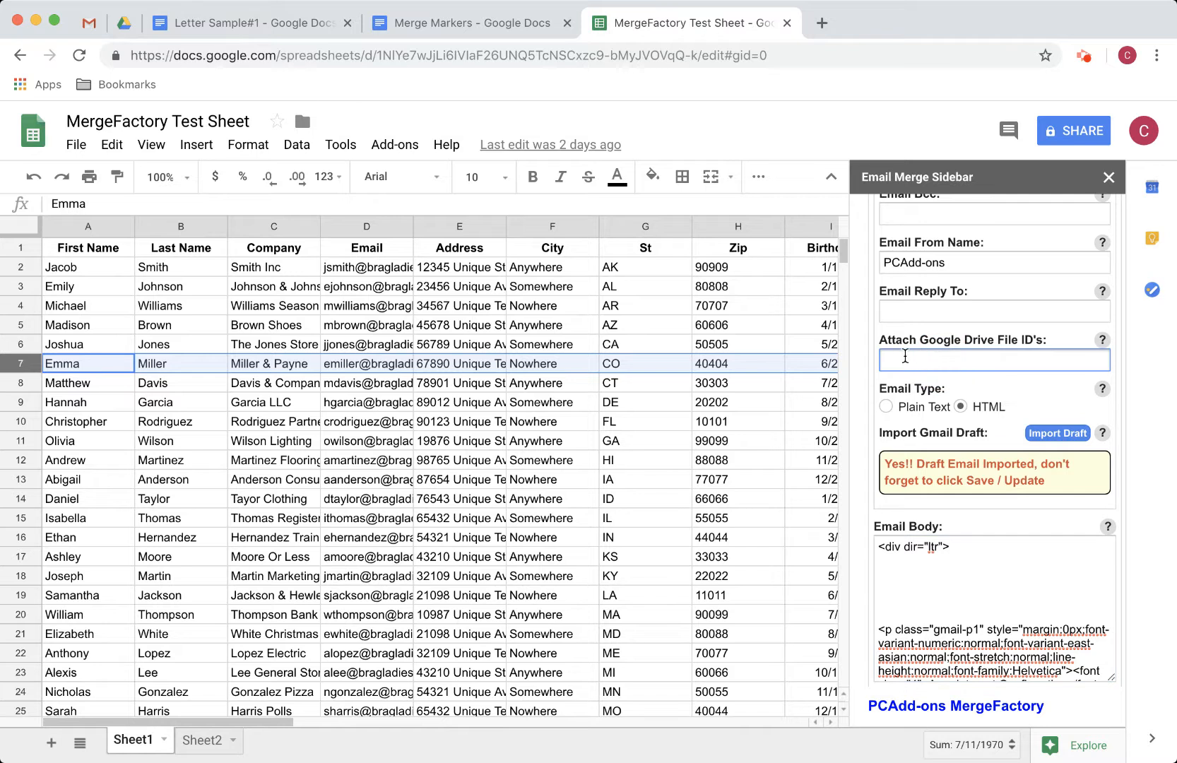
left_click(126, 24)
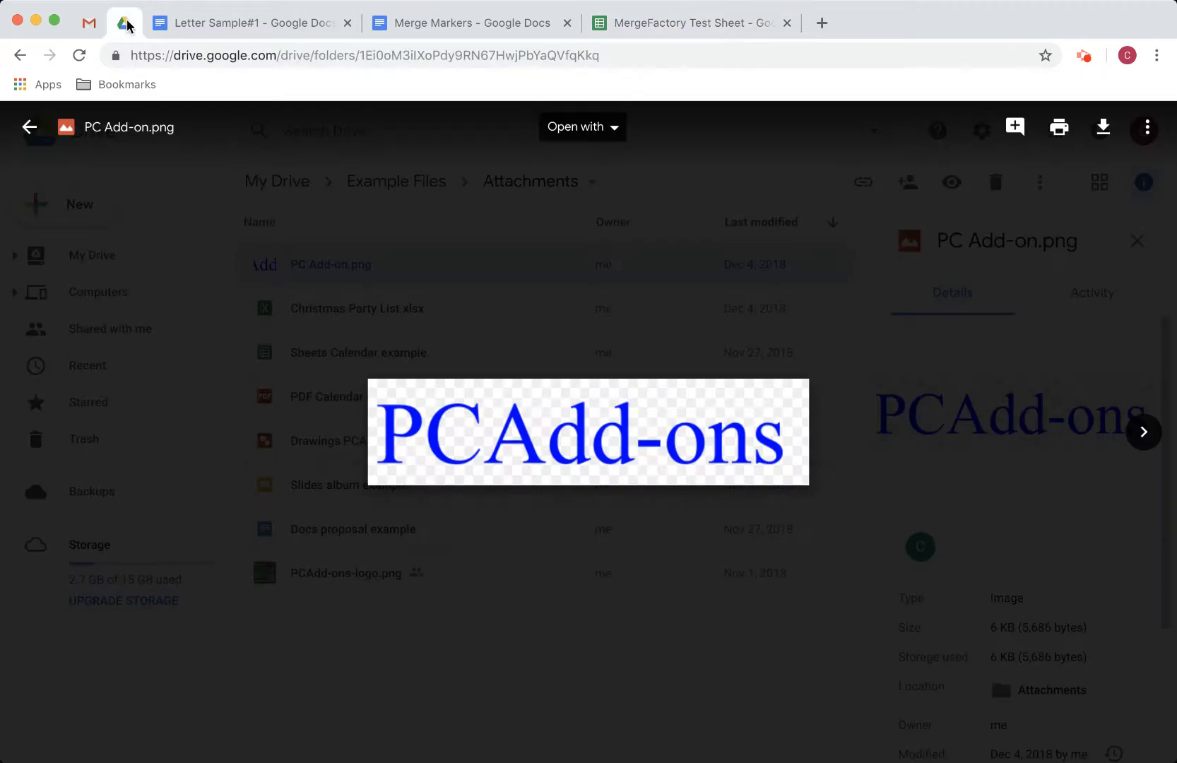
left_click(30, 128)
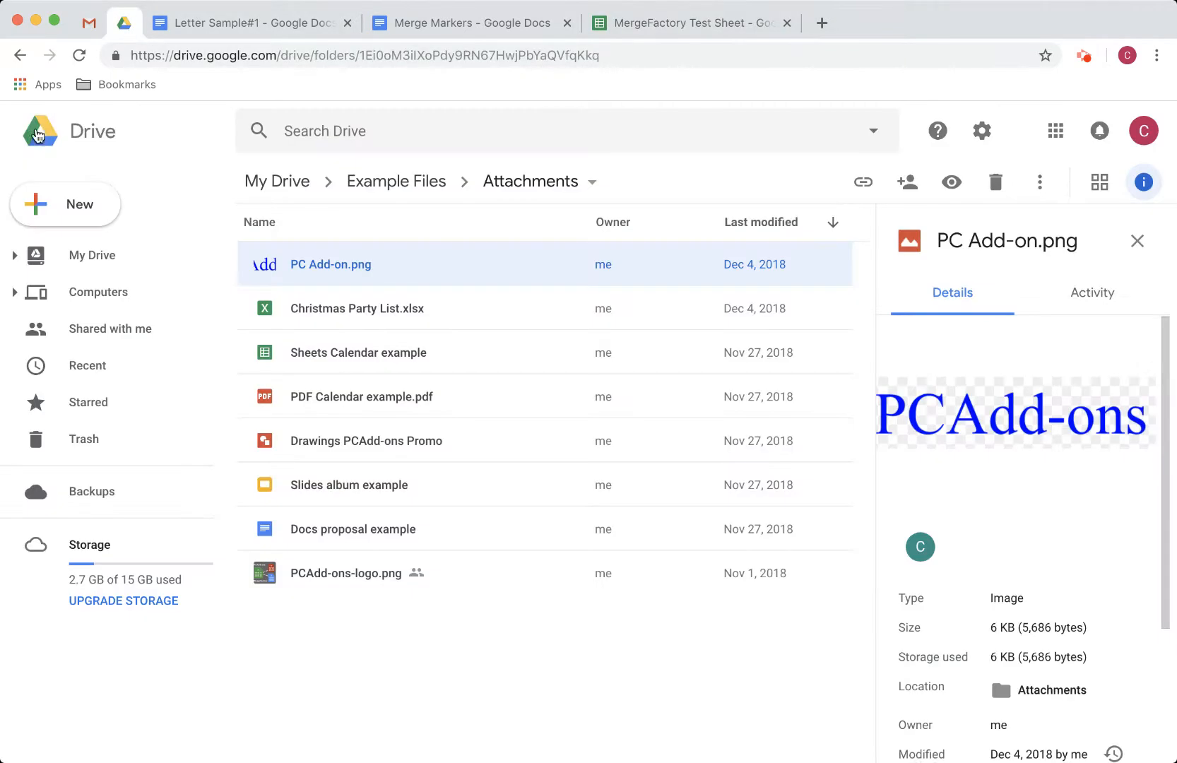
double_click(395, 528)
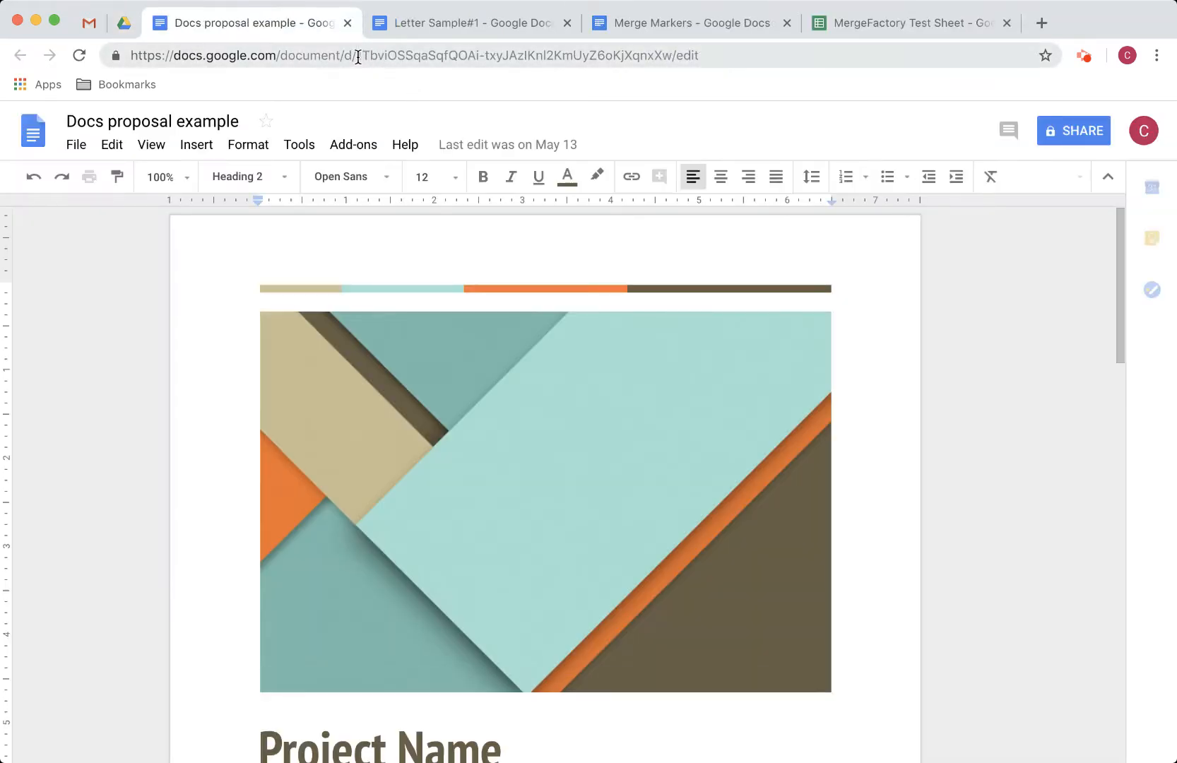
Step: Copy the proposal document's file ID from its URL, between "/d/" and "/edit", and look over the document
left_click(359, 56)
left_click(358, 56)
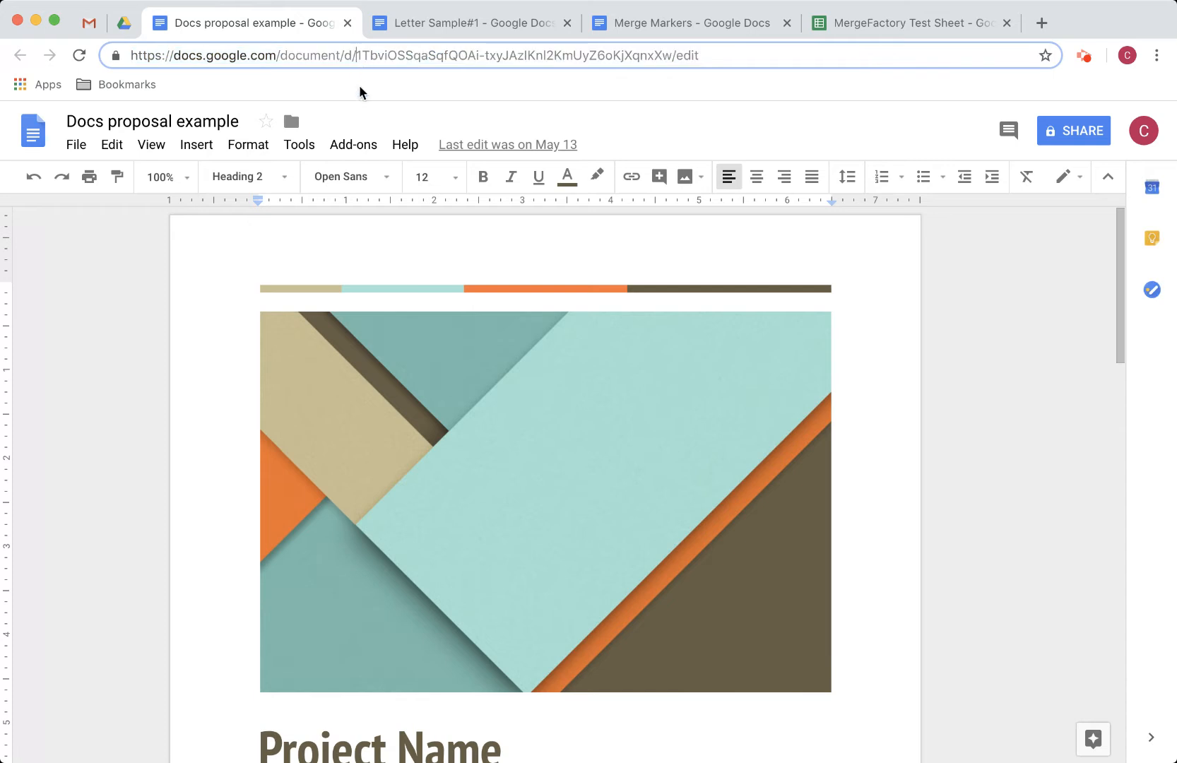
left_click_drag(355, 55, 670, 60)
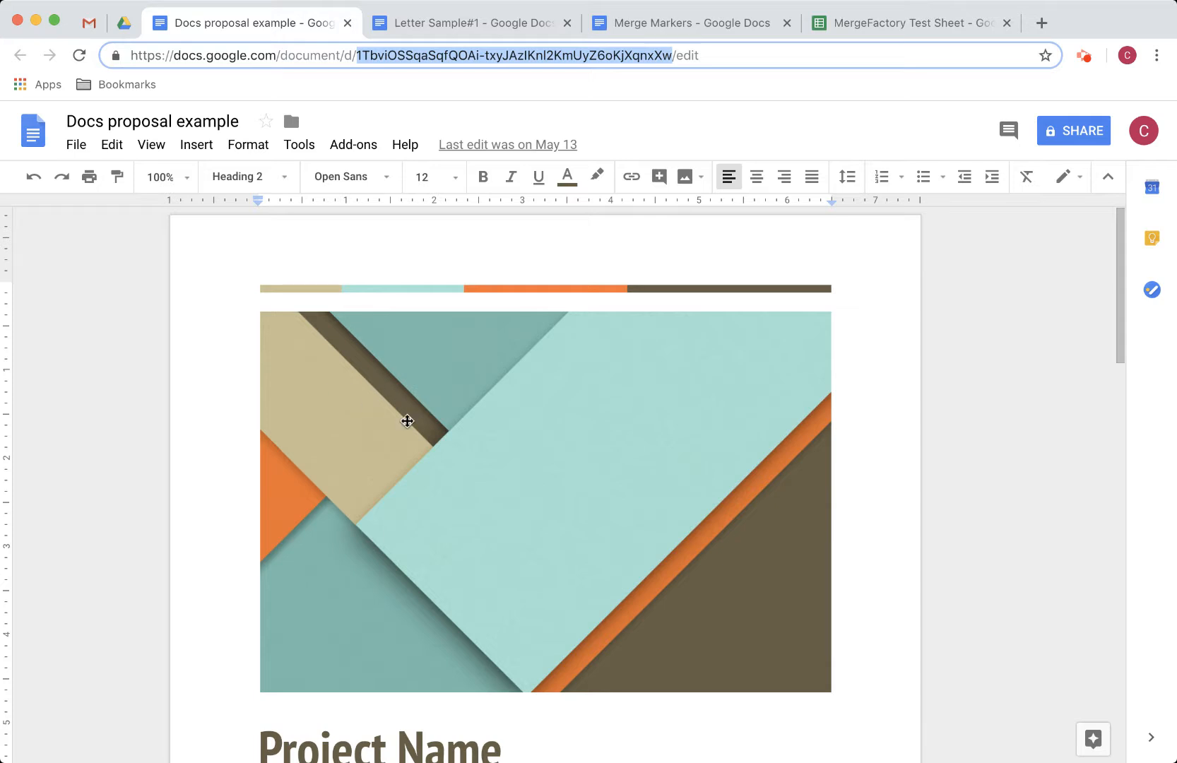
scroll(407, 420, "down", 20)
scroll(407, 420, "up", 8)
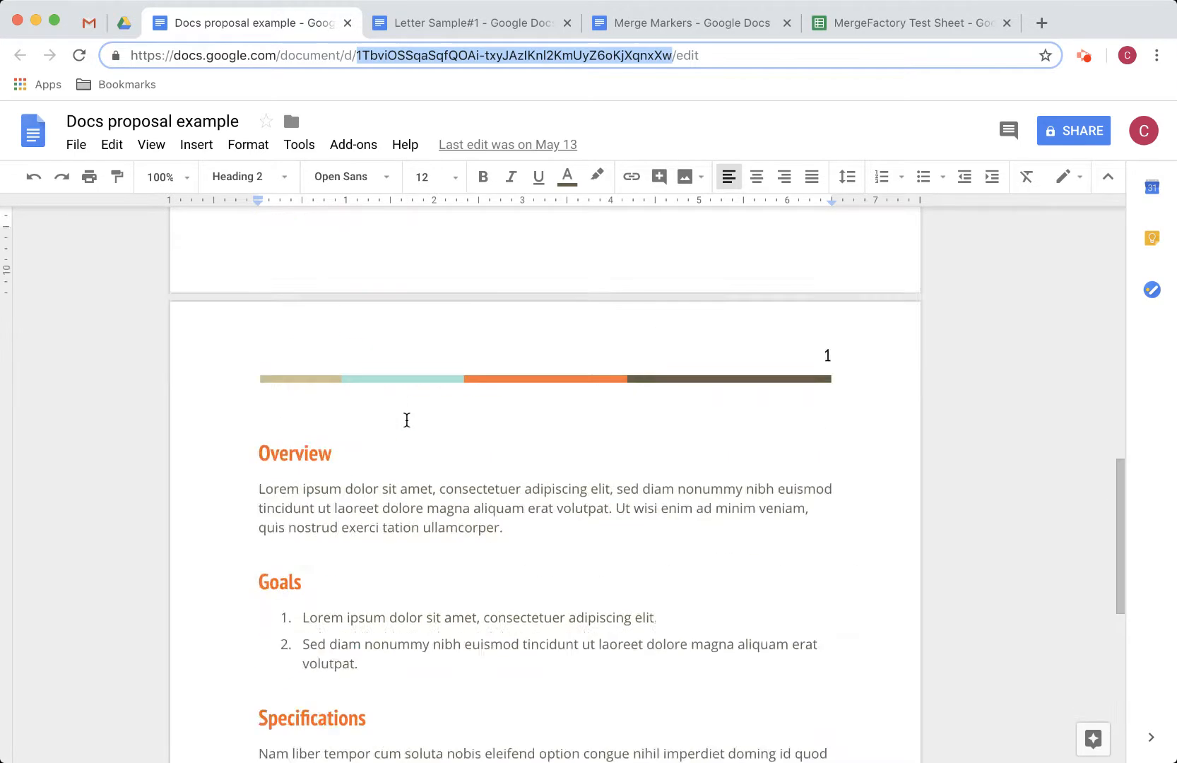
scroll(407, 421, "up", 12)
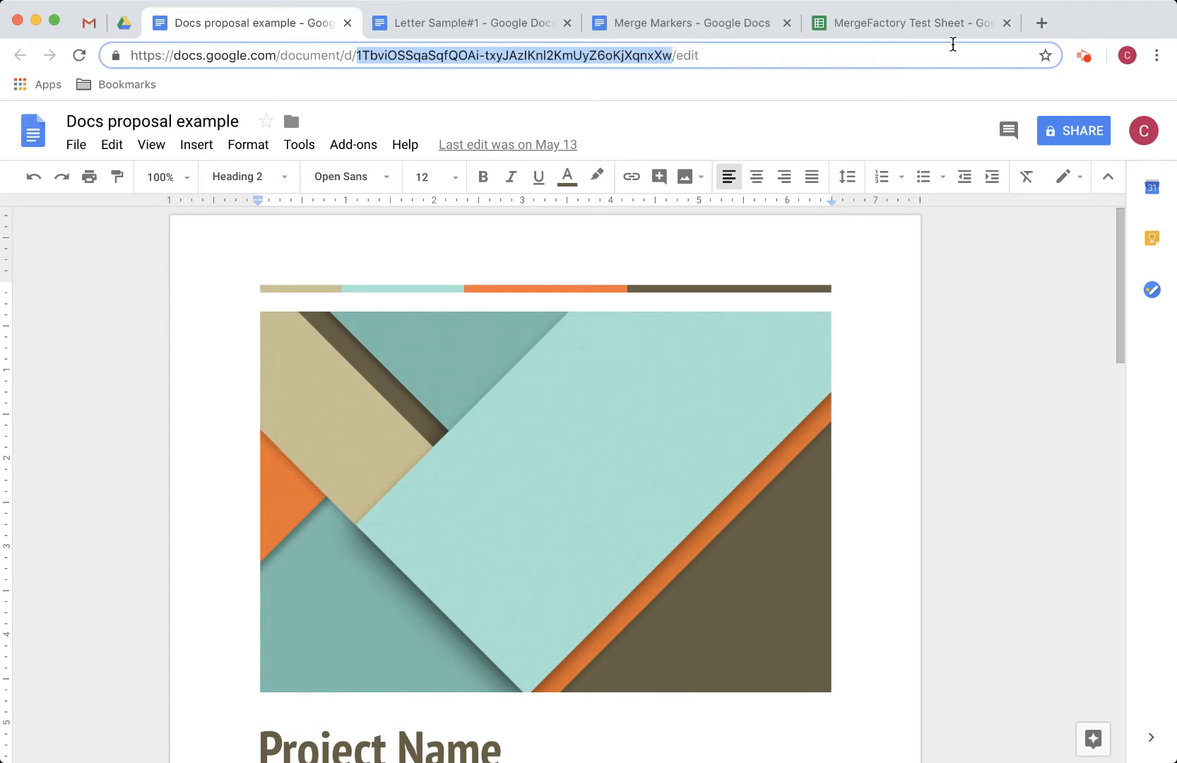
Step: Return to the MergeFactory Test Sheet and enter the proposal document's file ID as the email's Google Drive attachment
left_click(940, 24)
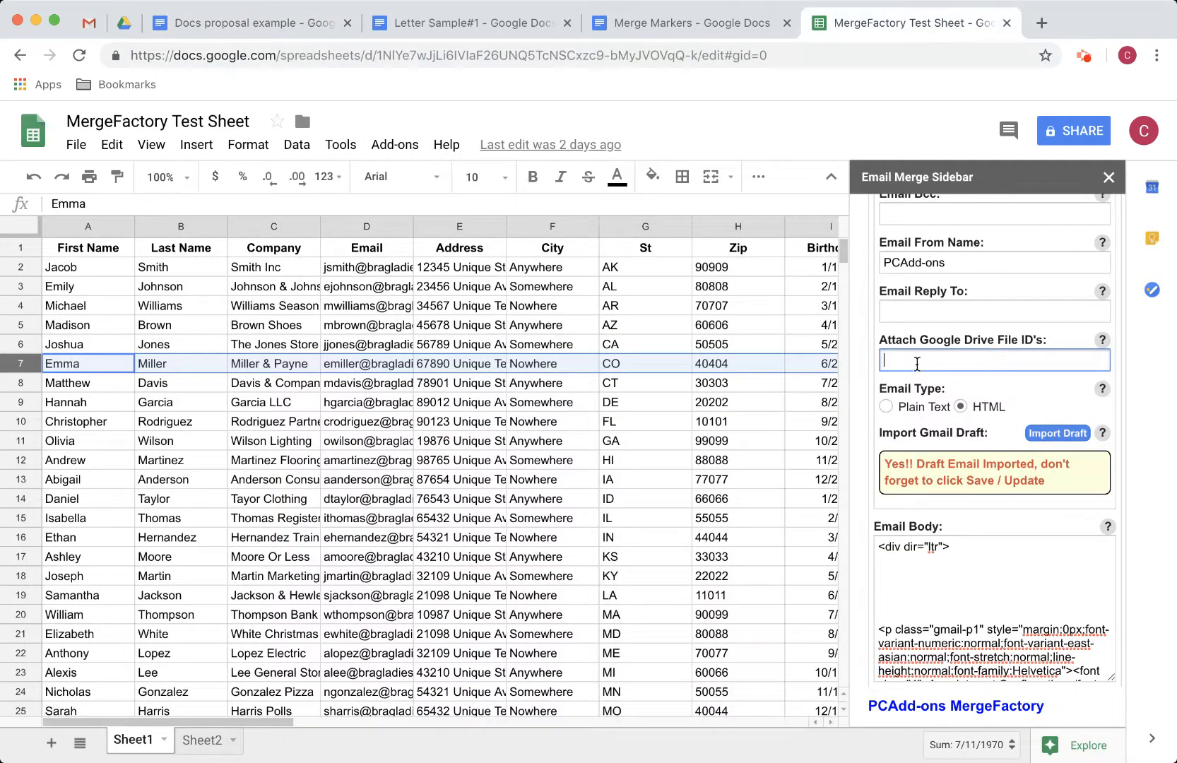
scroll(917, 364, "up", 1)
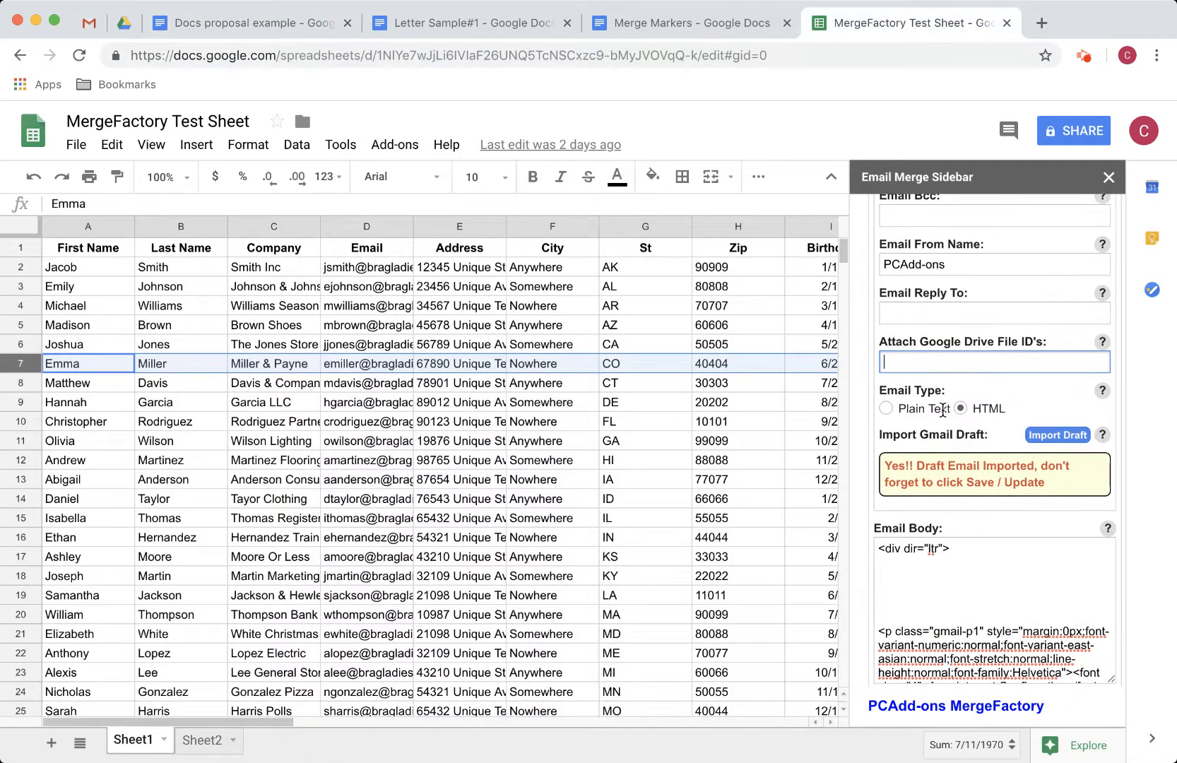
key("ctrl+v")
scroll(942, 410, "right", 1)
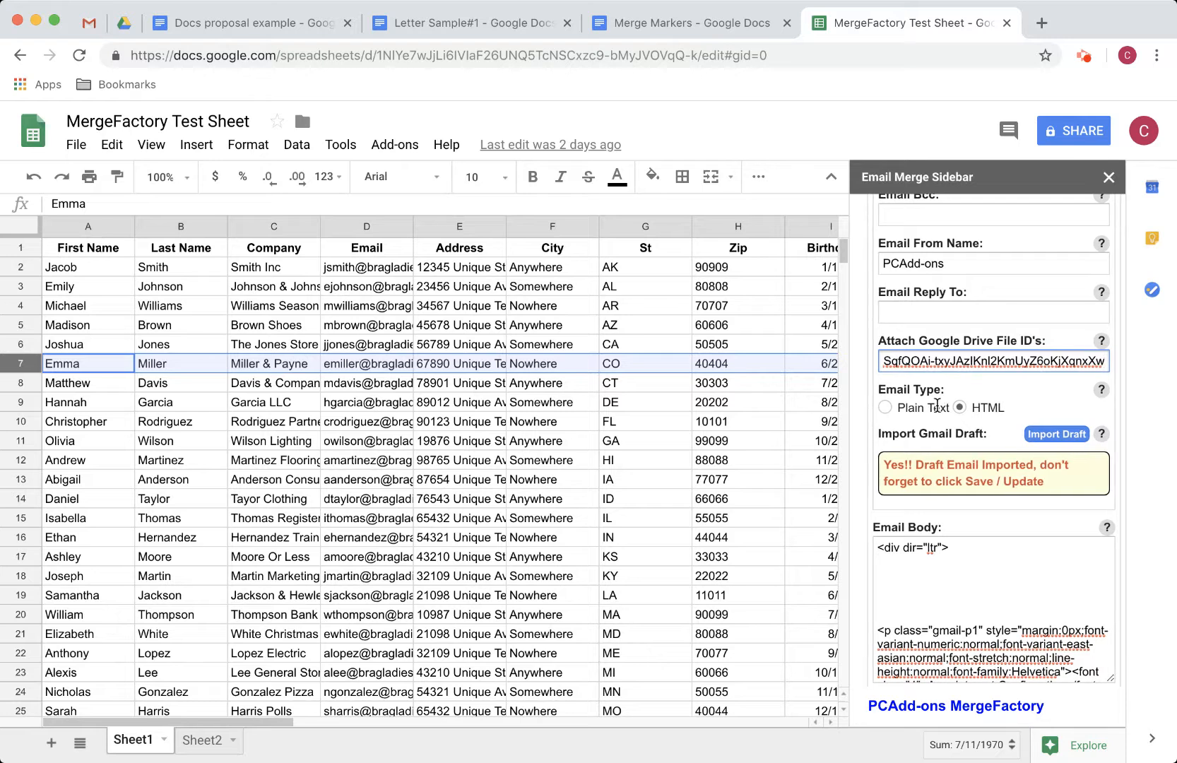
Step: Switch to Google Drive and open PC Add-on.png from the Attachments folder in a new window
left_click(124, 23)
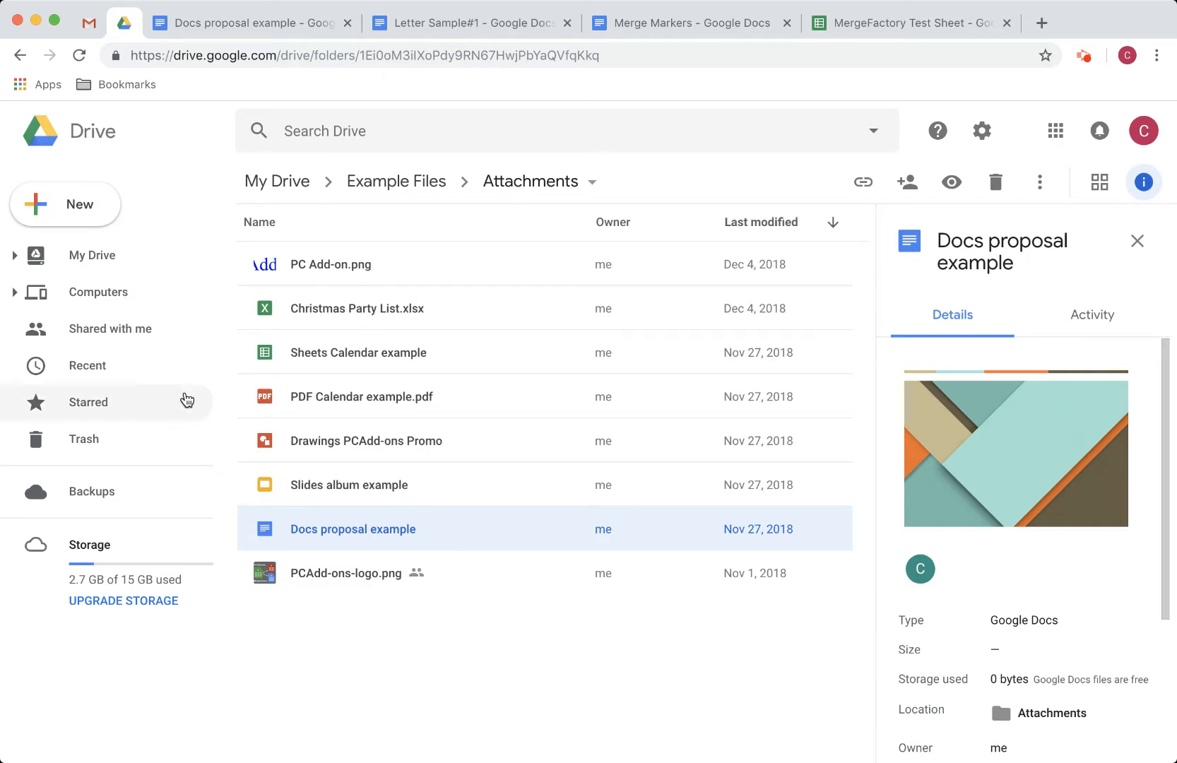
left_click(359, 271)
double_click(359, 271)
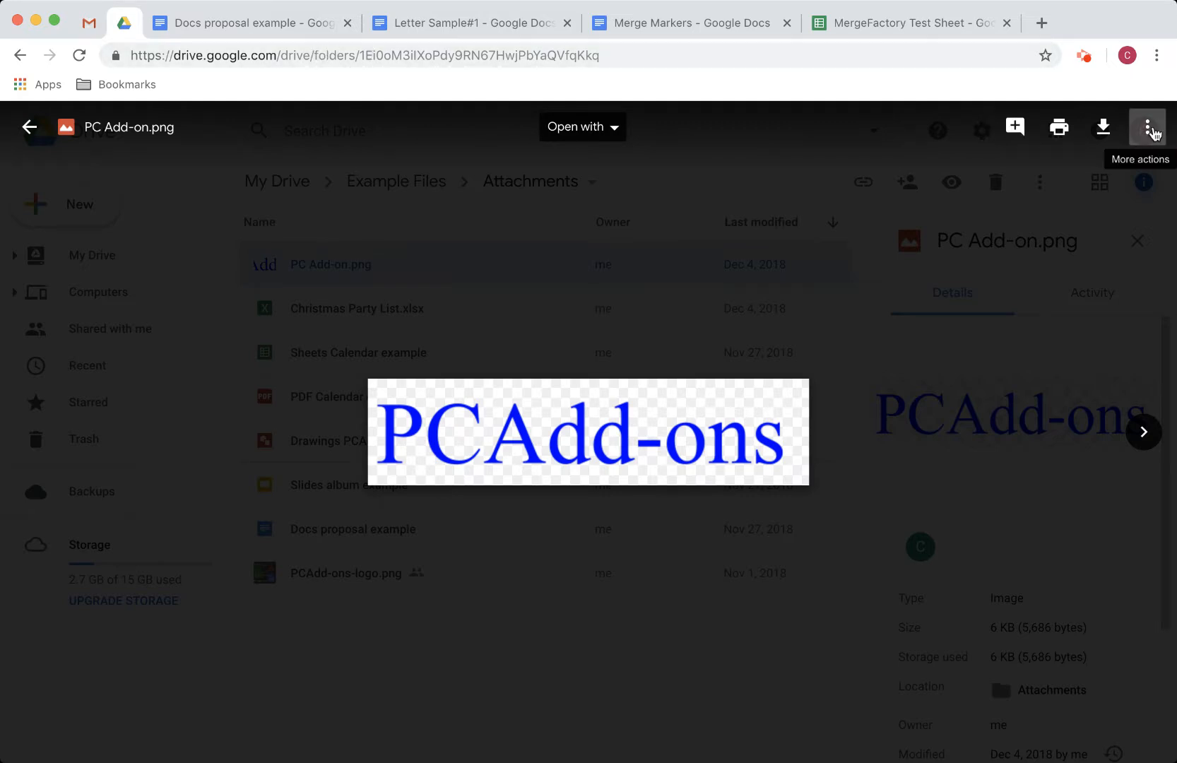
left_click(1149, 130)
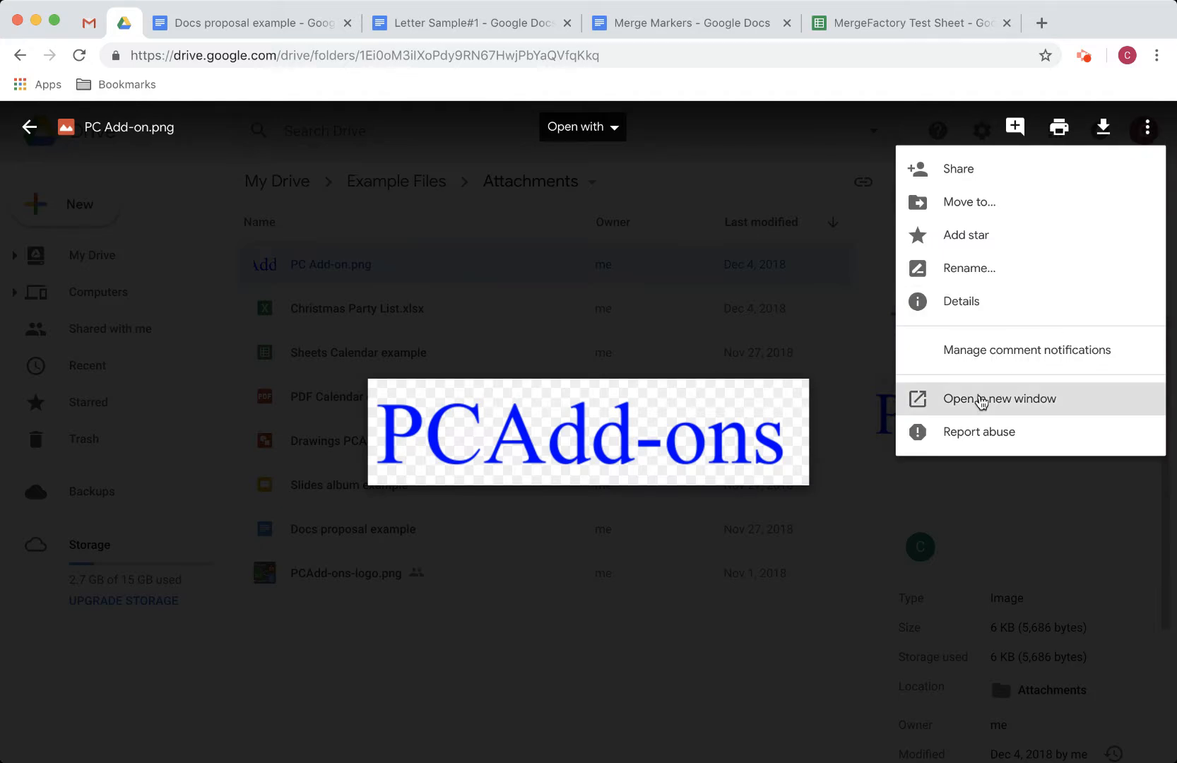
left_click(980, 400)
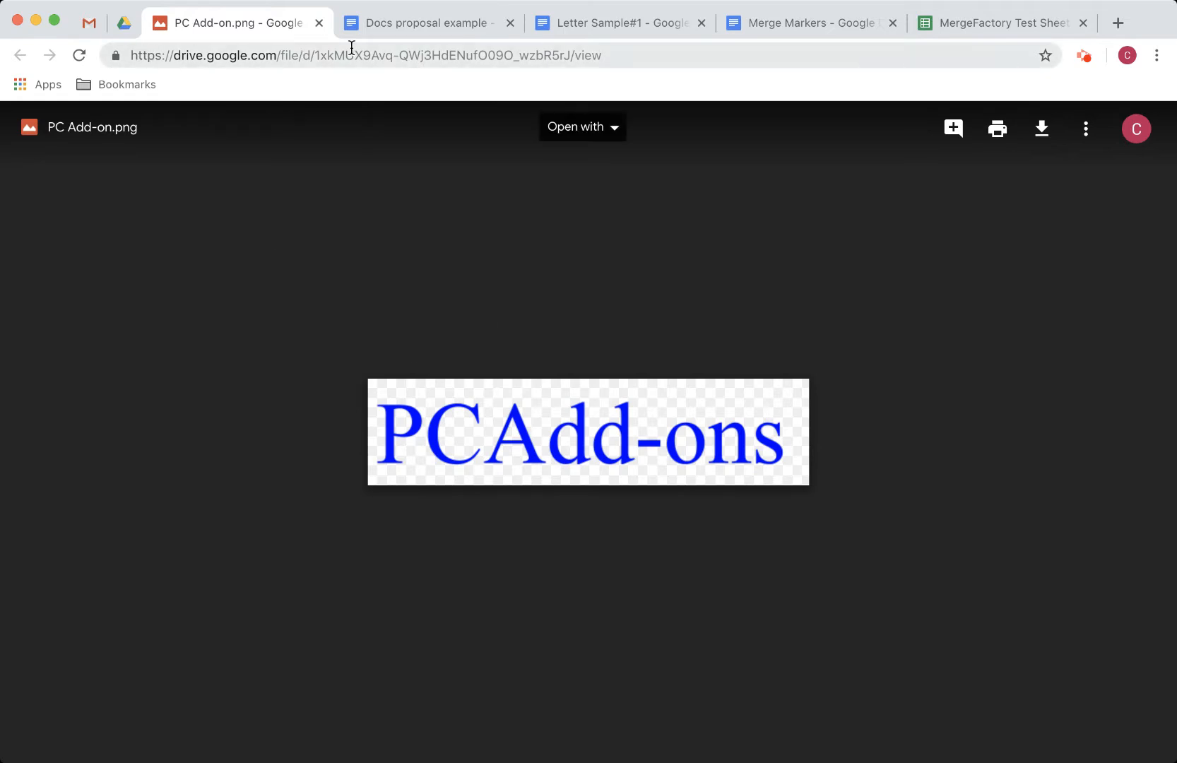
Step: Copy the PC Add-on.png file ID from its URL, between "/d/" and "/view"
left_click(316, 58)
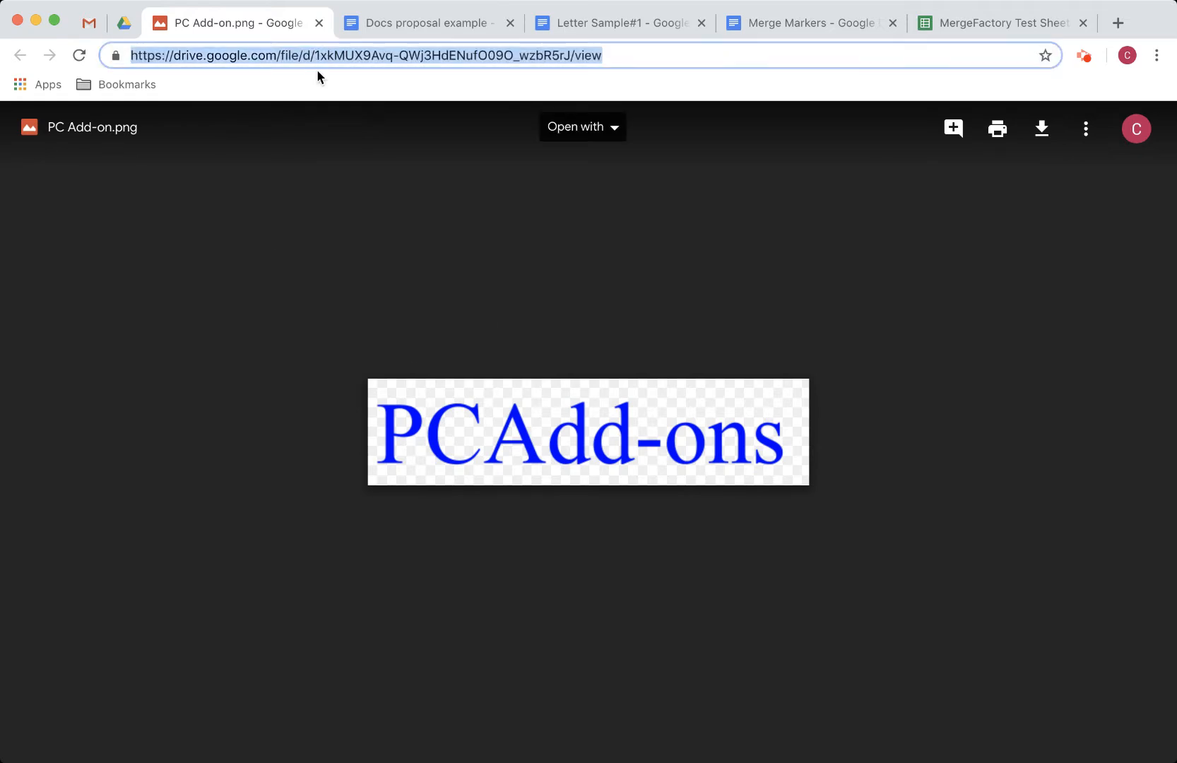
left_click(316, 59)
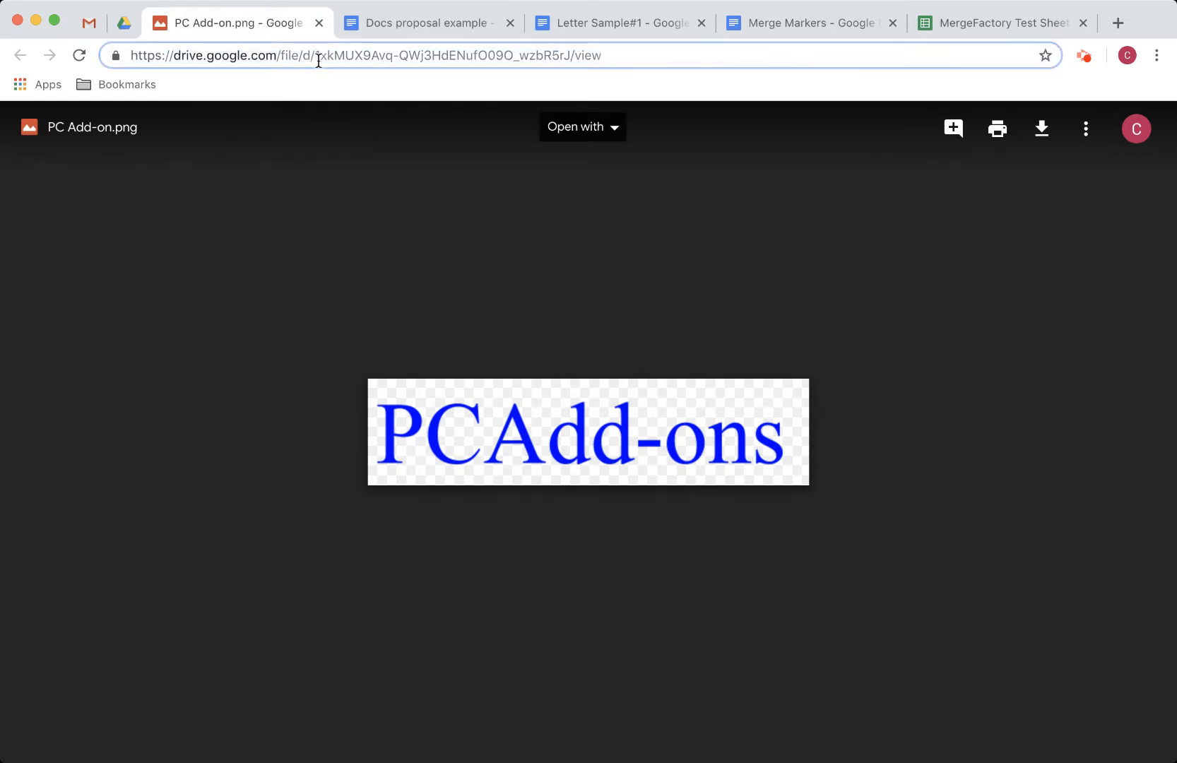
left_click_drag(316, 56, 573, 59)
key("super+c")
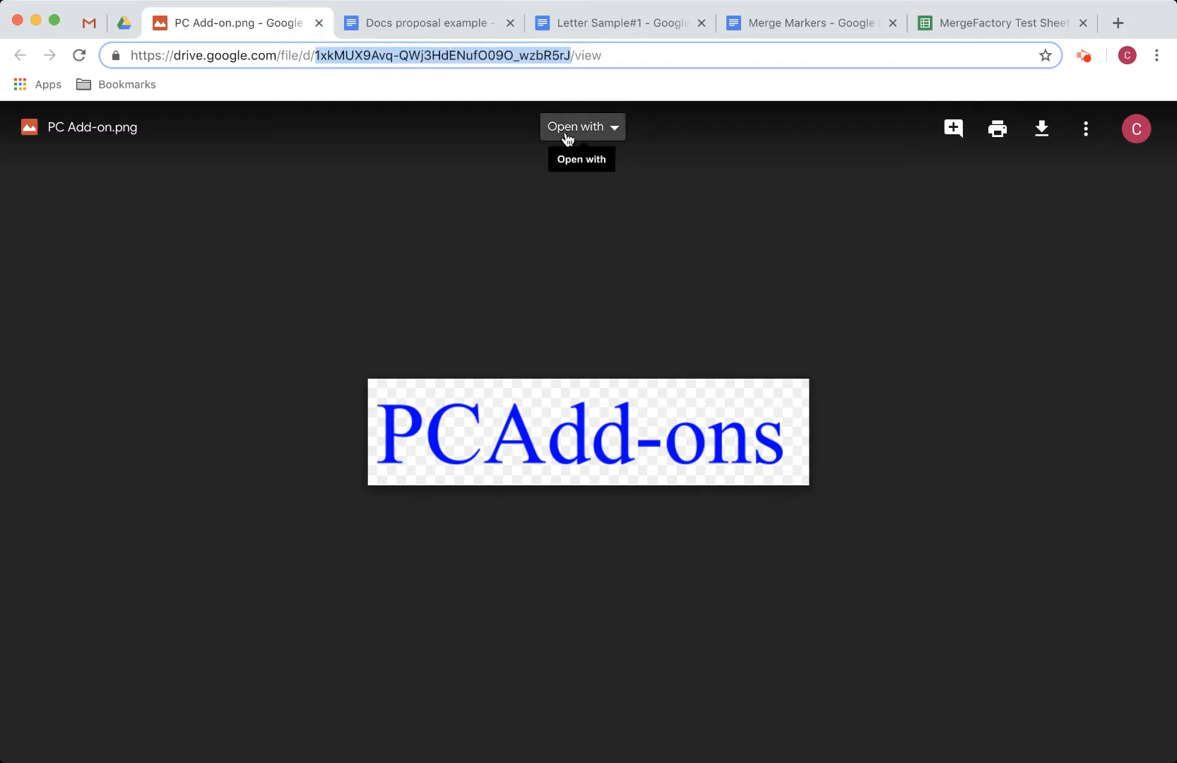
Step: Back in the MergeFactory Test Sheet, append a comma and the PC Add-on.png file ID to the attachment IDs
left_click(821, 22)
left_click(969, 30)
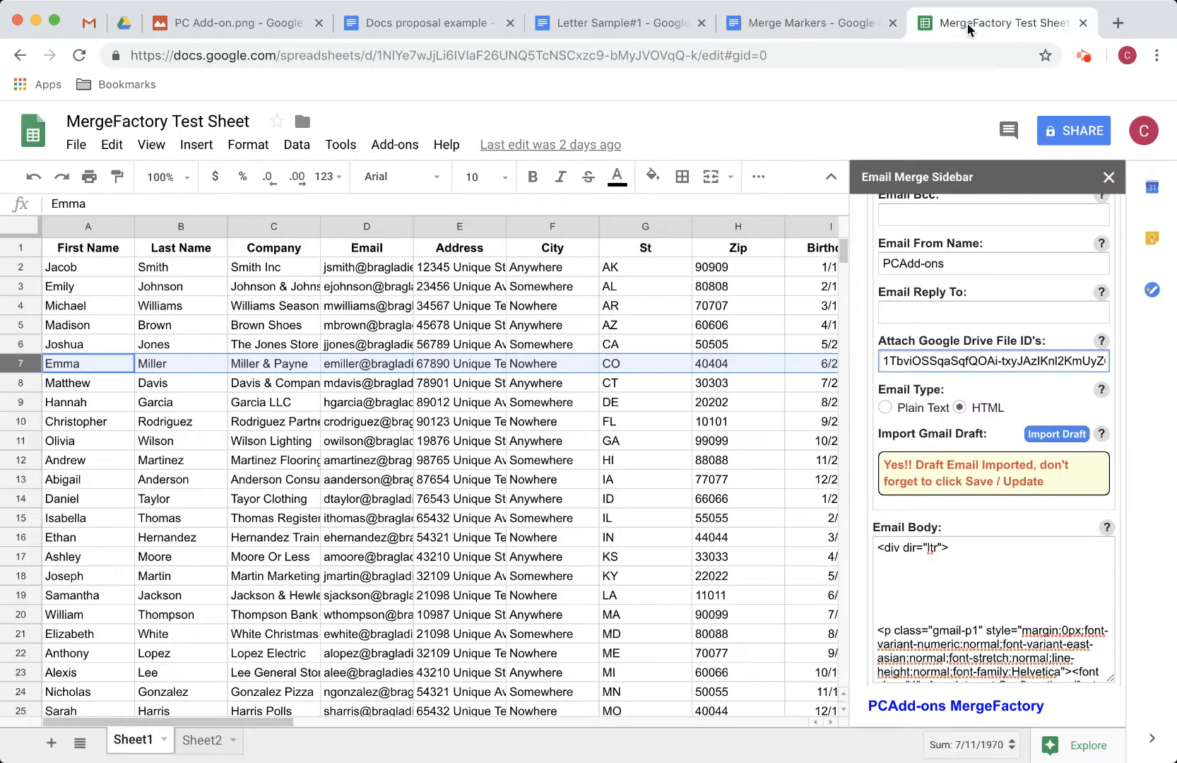
left_click(1089, 359)
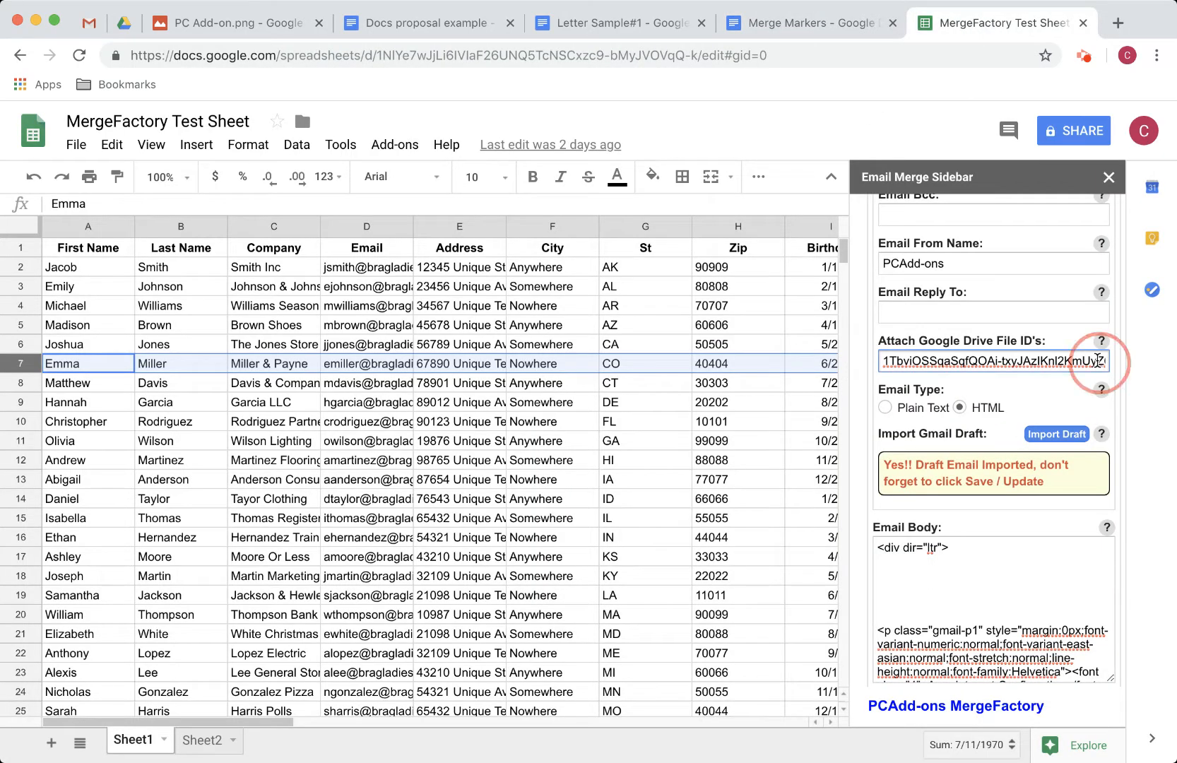
key("Right")
key("Right")
key("Right")
key("Right")
key("Right")
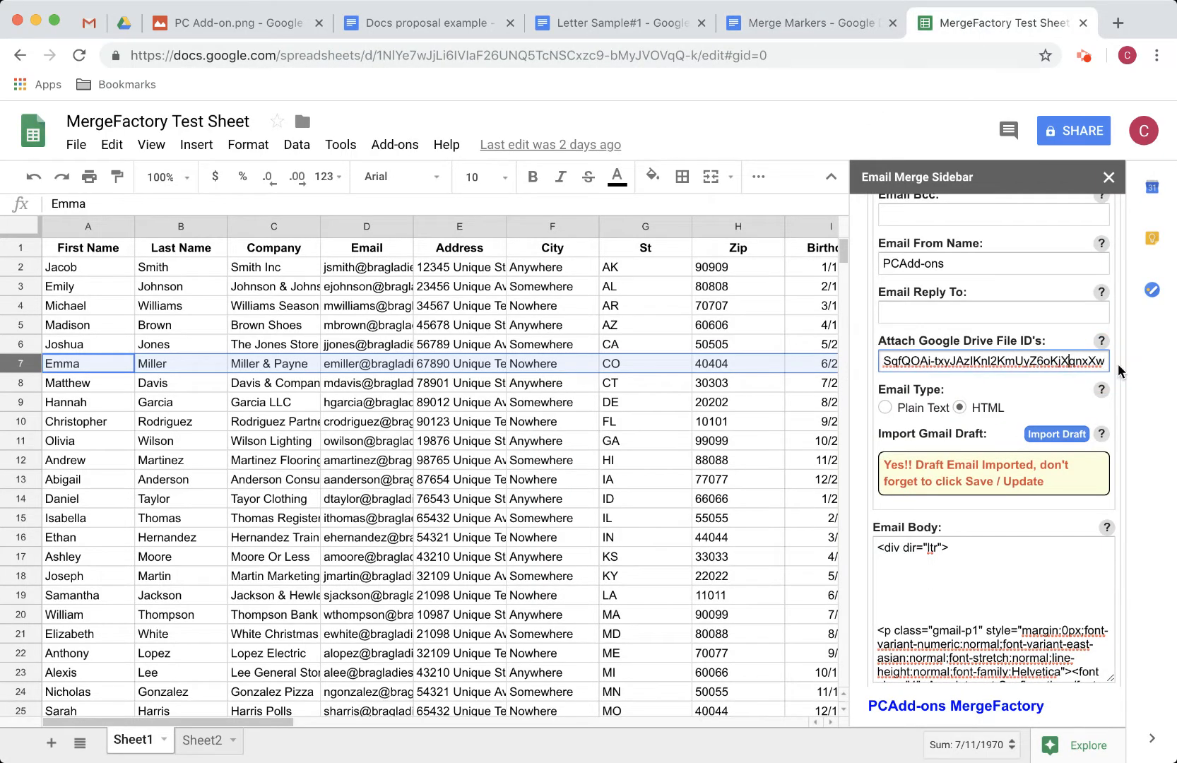
type(",")
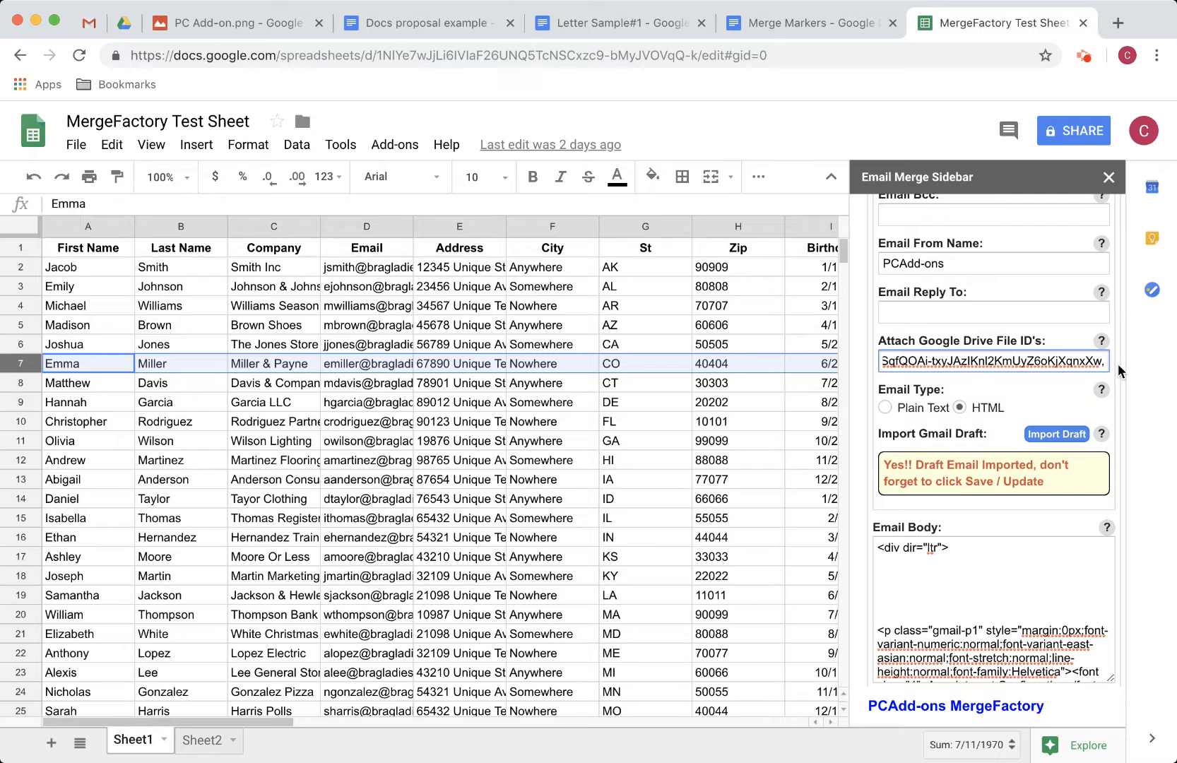
key("super+v")
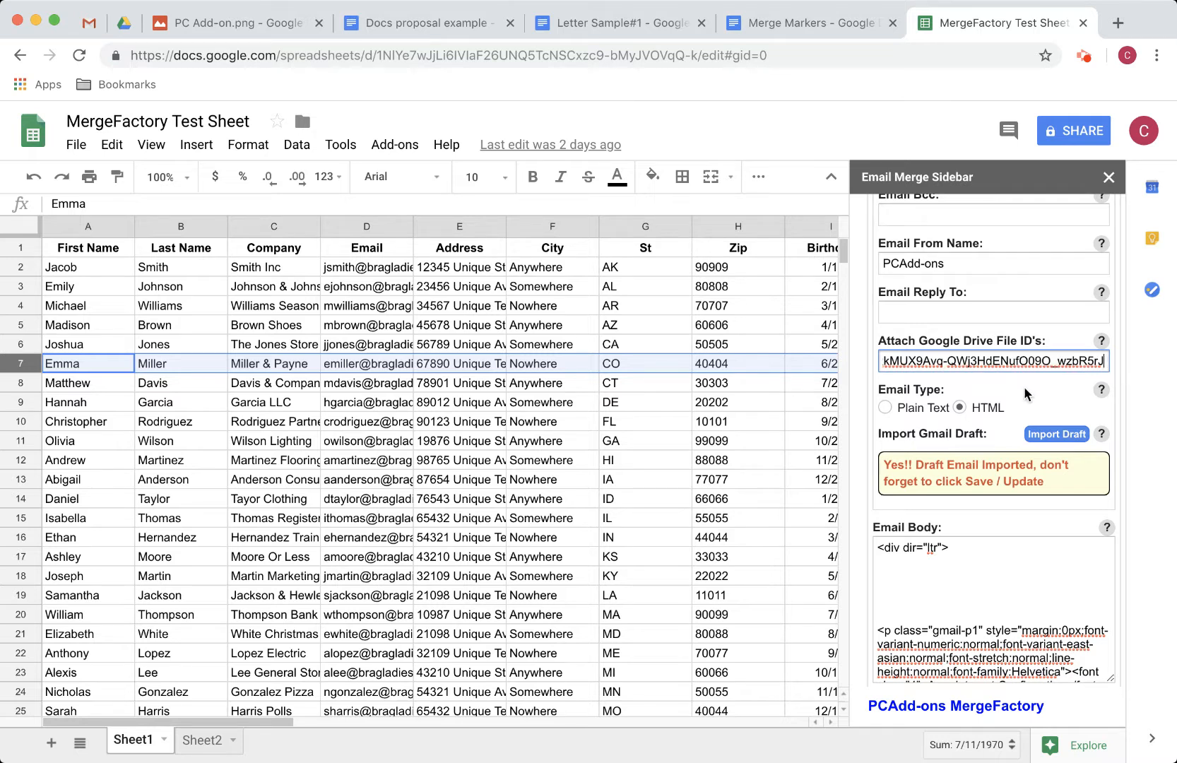
scroll(997, 464, "down", 5)
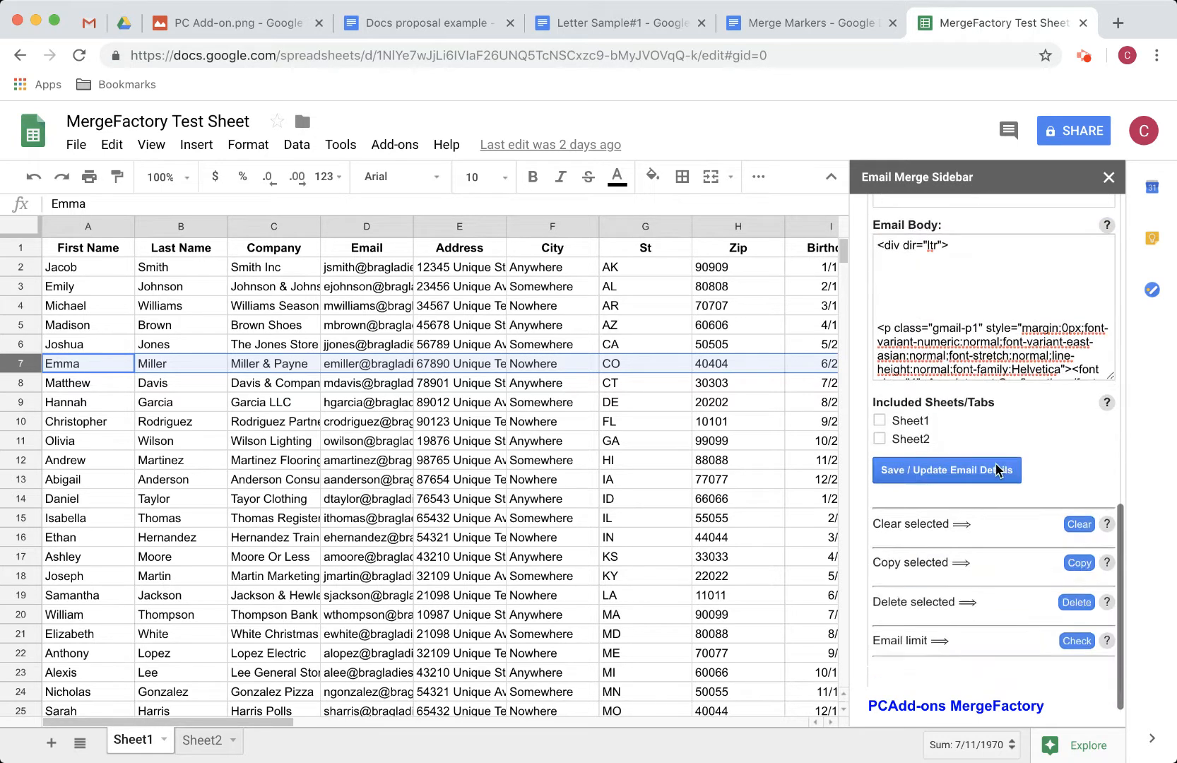
Step: Include Sheet1 for the merge email and save the updated email details
left_click(880, 420)
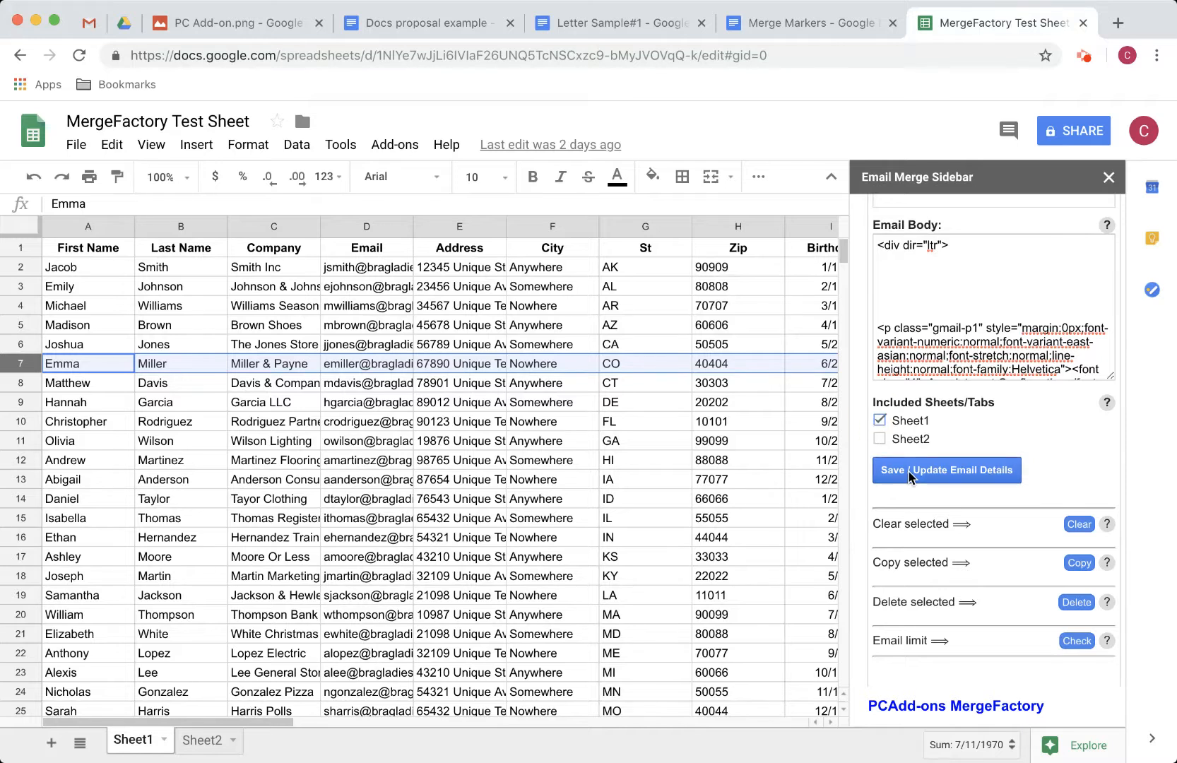
scroll(910, 478, "up", 10)
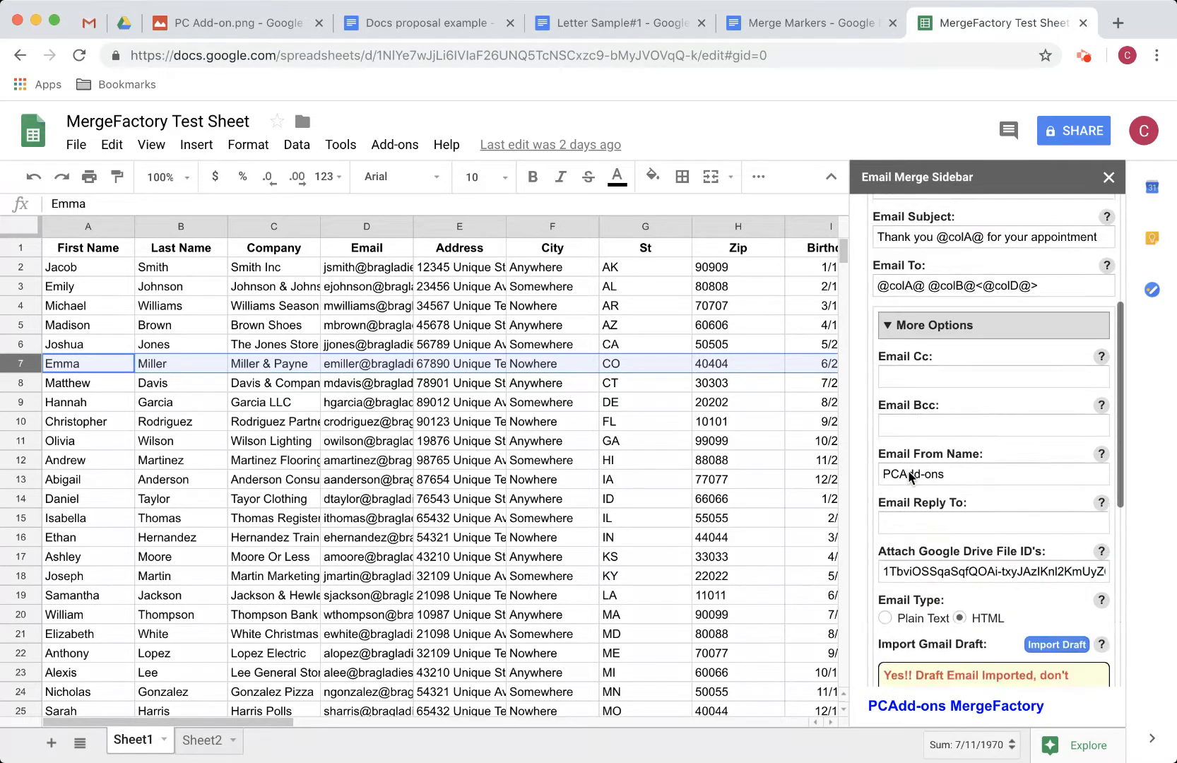
scroll(911, 478, "down", 6)
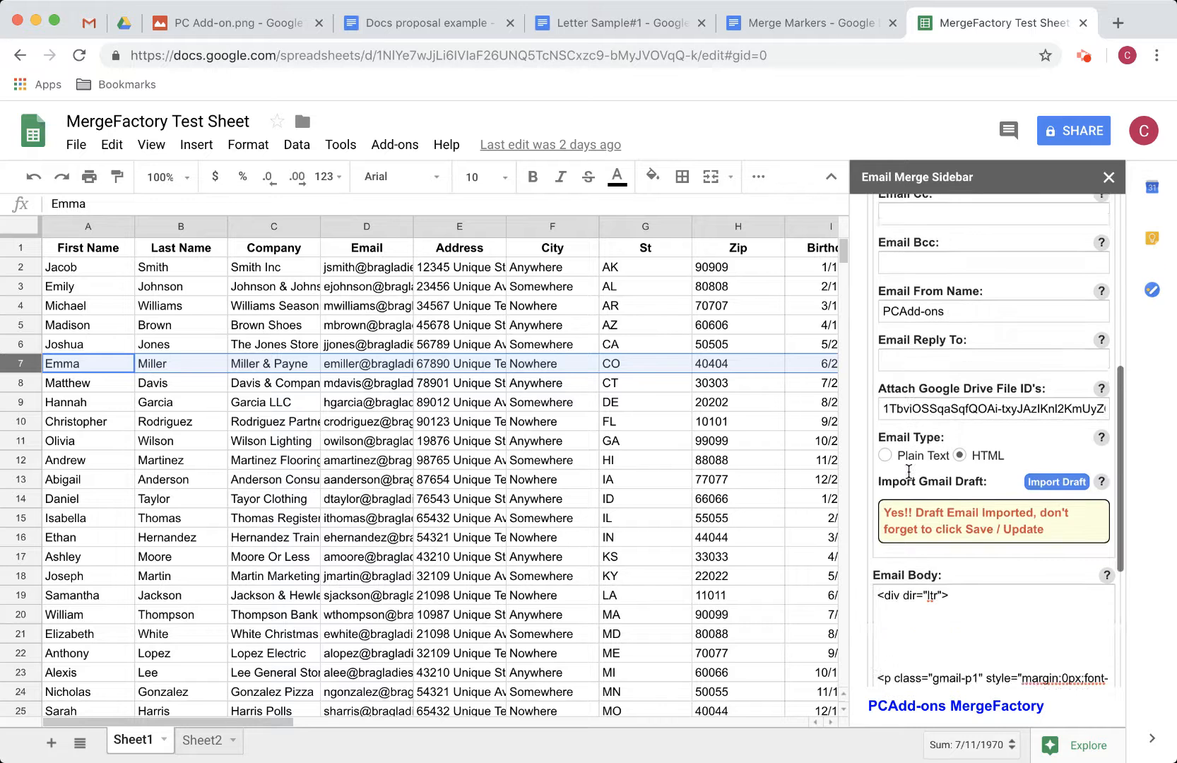
scroll(909, 472, "down", 6)
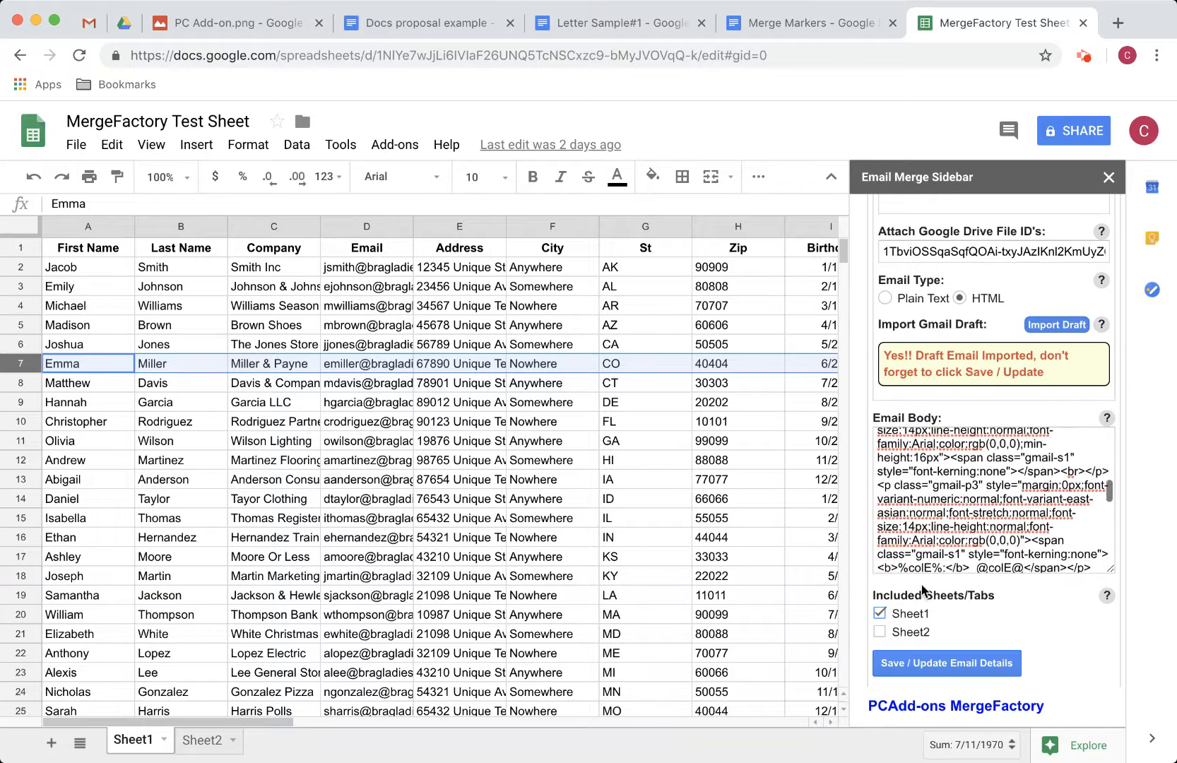
left_click(976, 664)
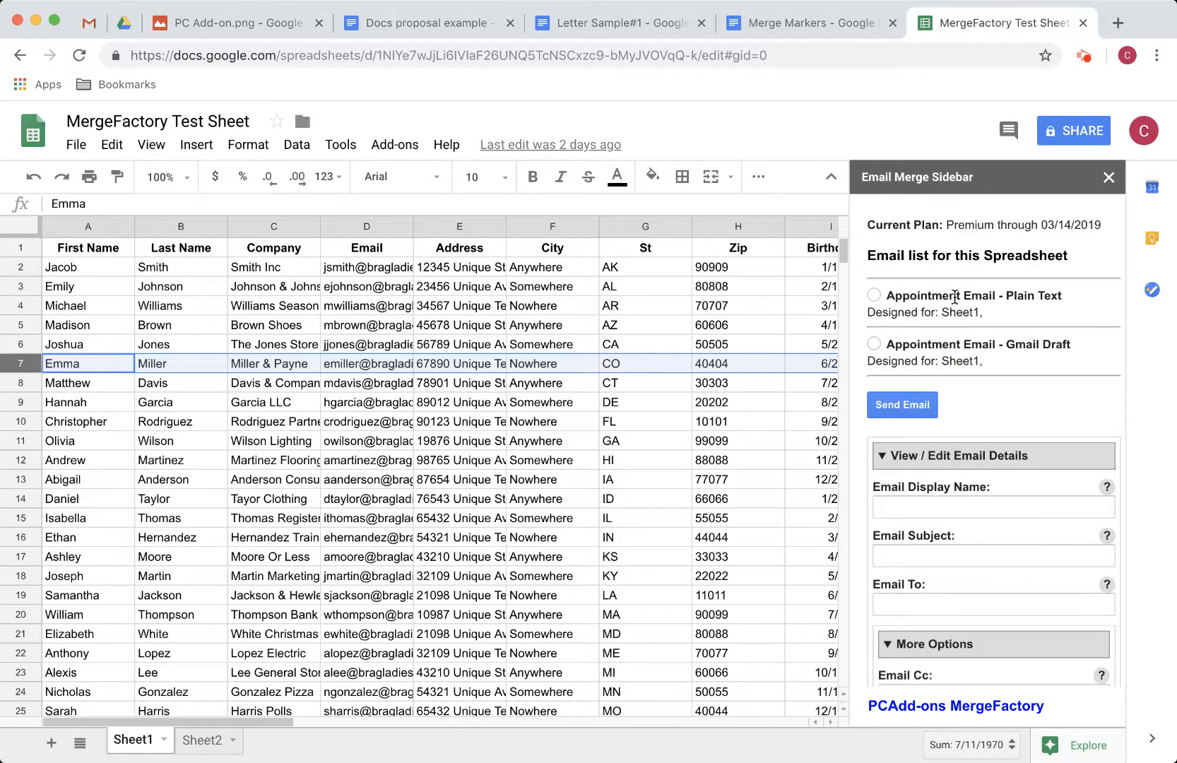
Step: Send the "Appointment Email - Gmail Draft" merge email to the contact in row 9 of Sheet1
left_click(875, 344)
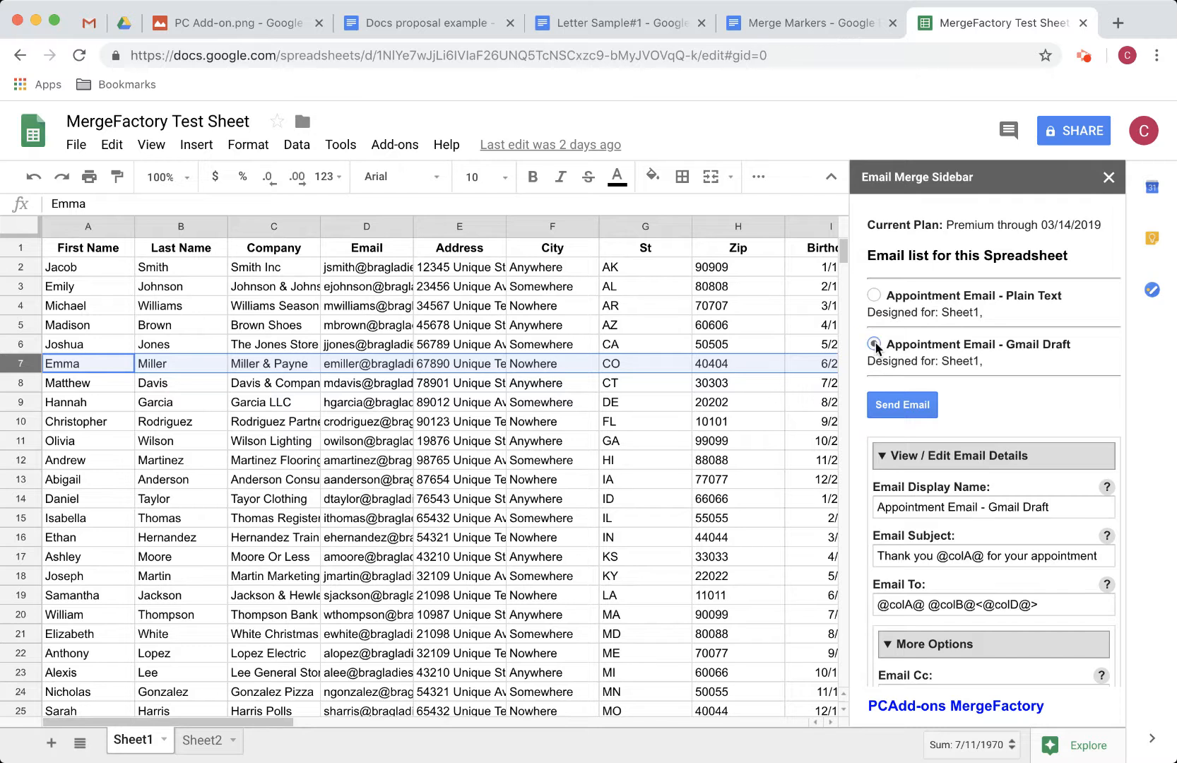
left_click(25, 402)
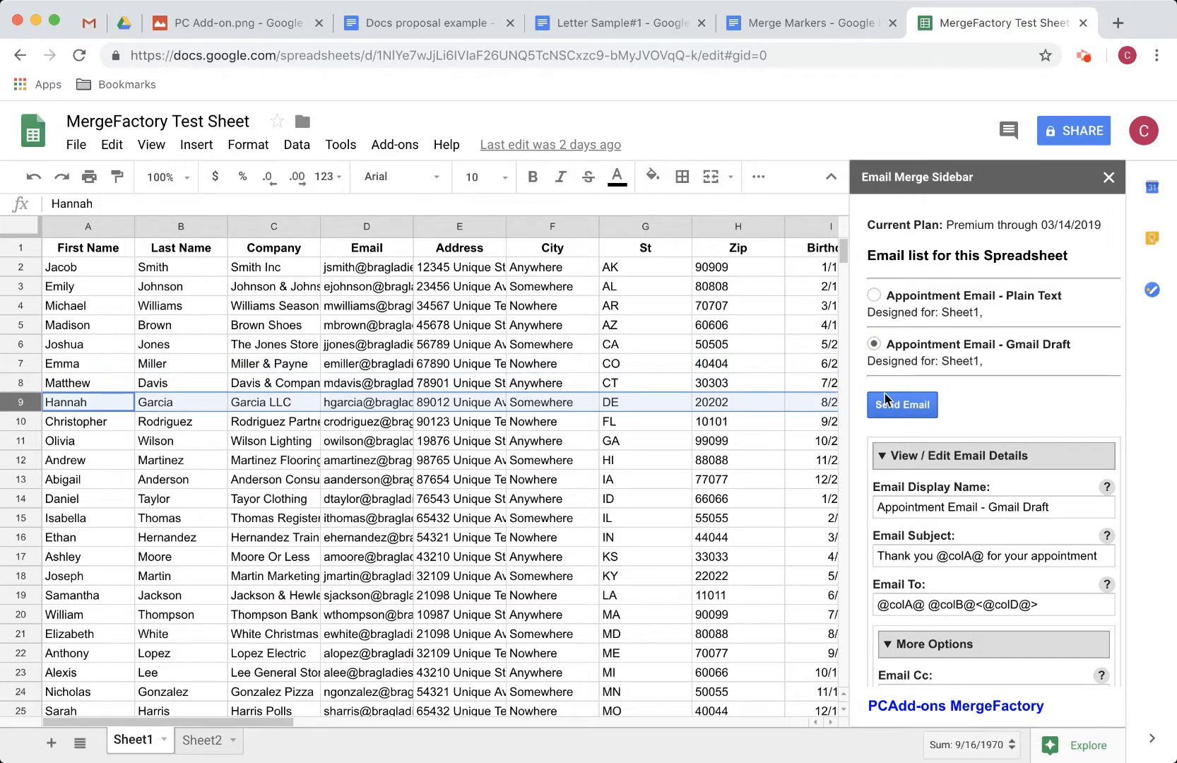
left_click(920, 408)
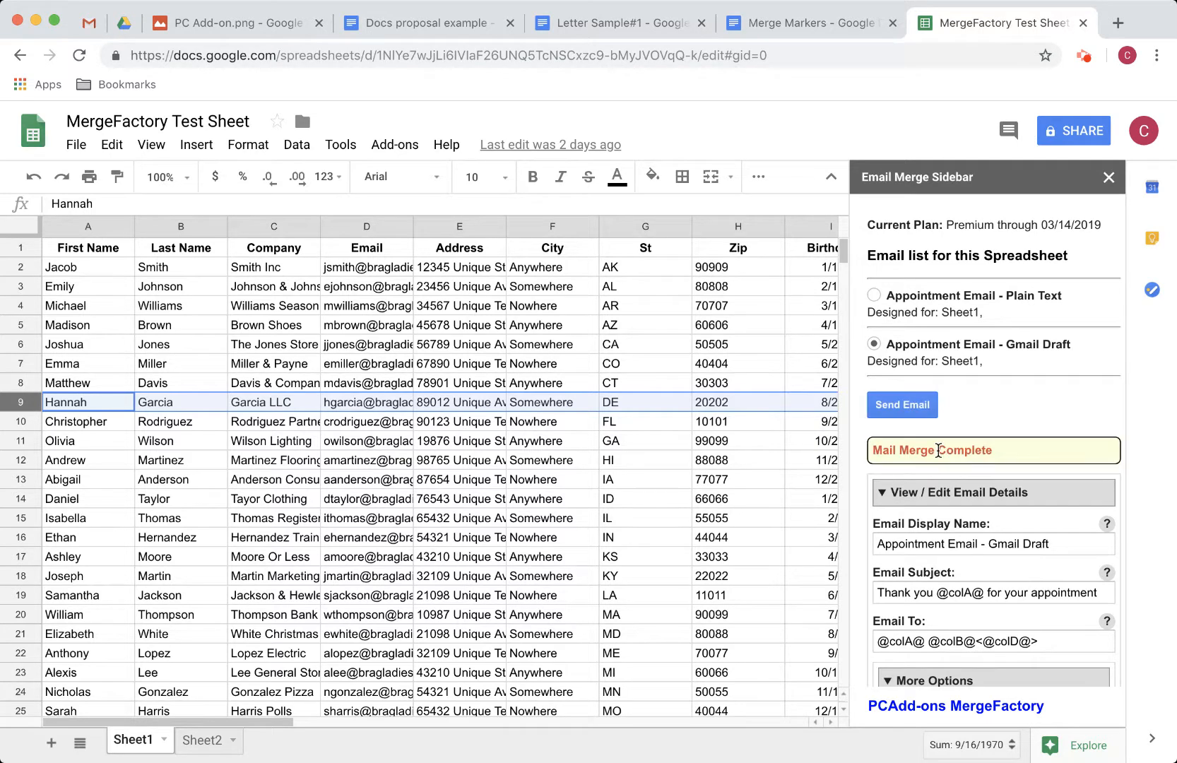
Step: Switch to Gmail and discard the open MergeFactory draft
left_click(89, 25)
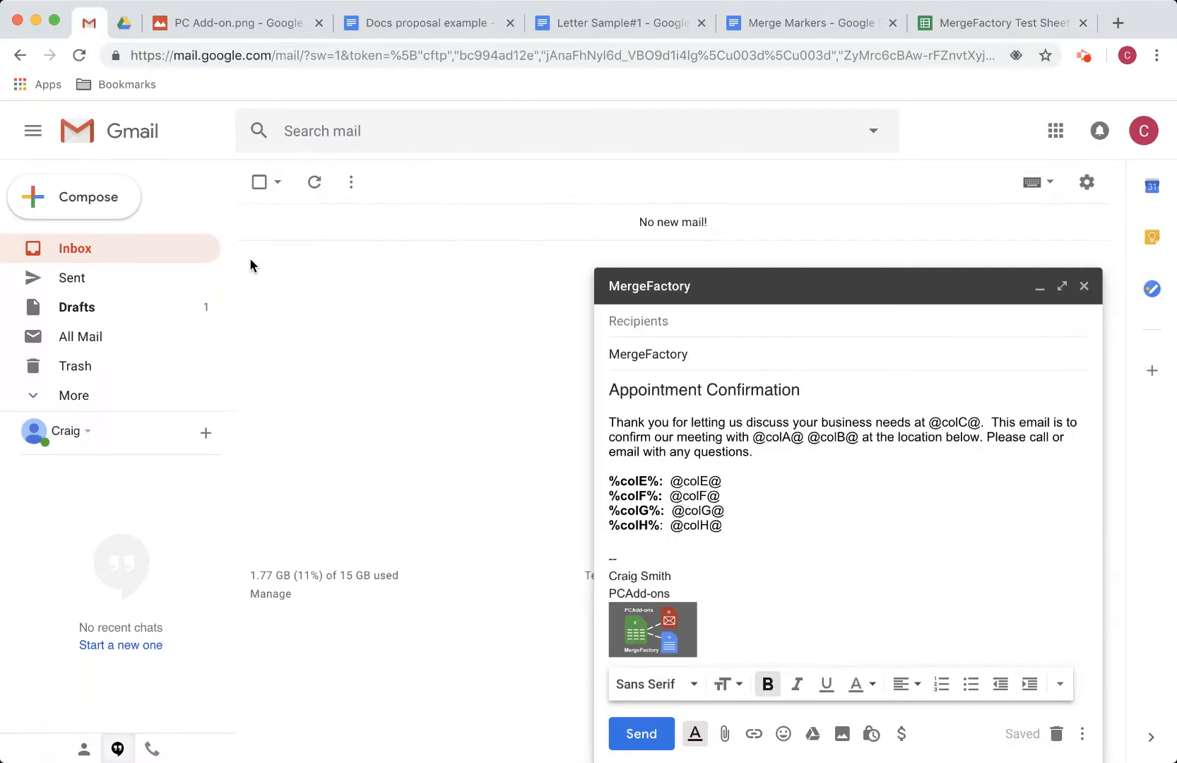
left_click(755, 684)
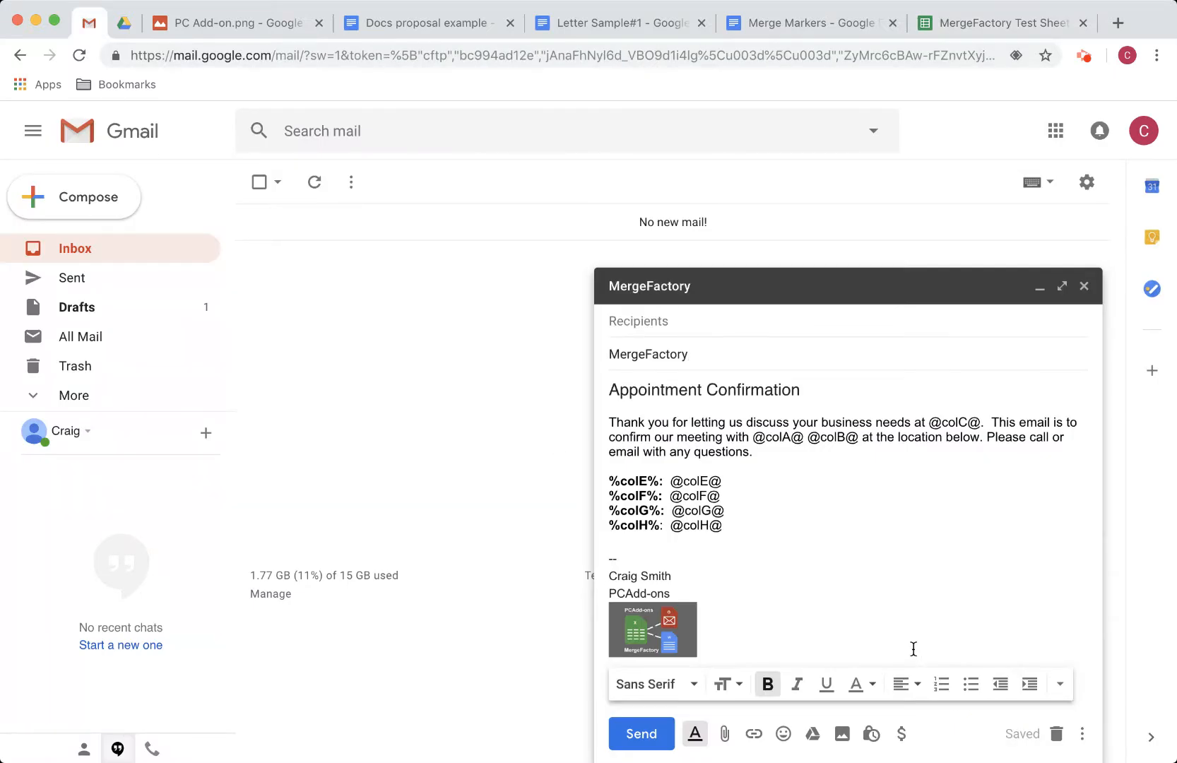
left_click(1058, 736)
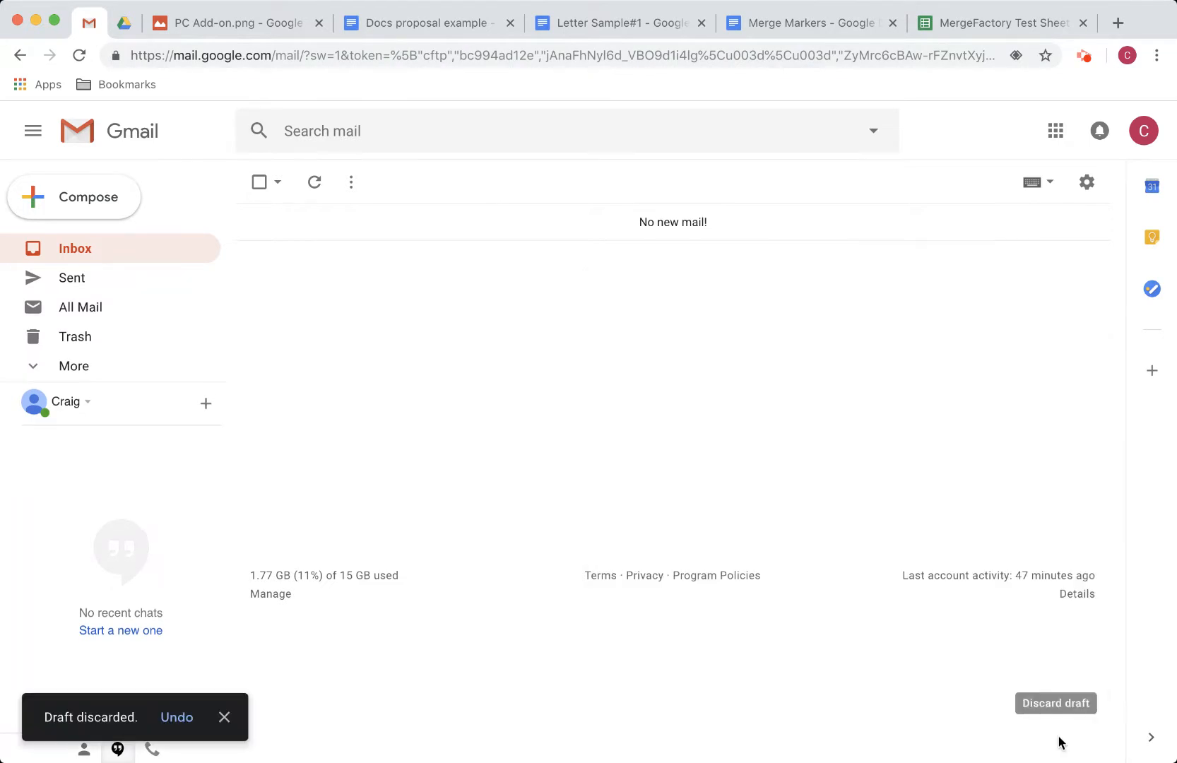
Step: Refresh the sent mail, open the newest merged appointment email and check its sender and recipient details
left_click(94, 280)
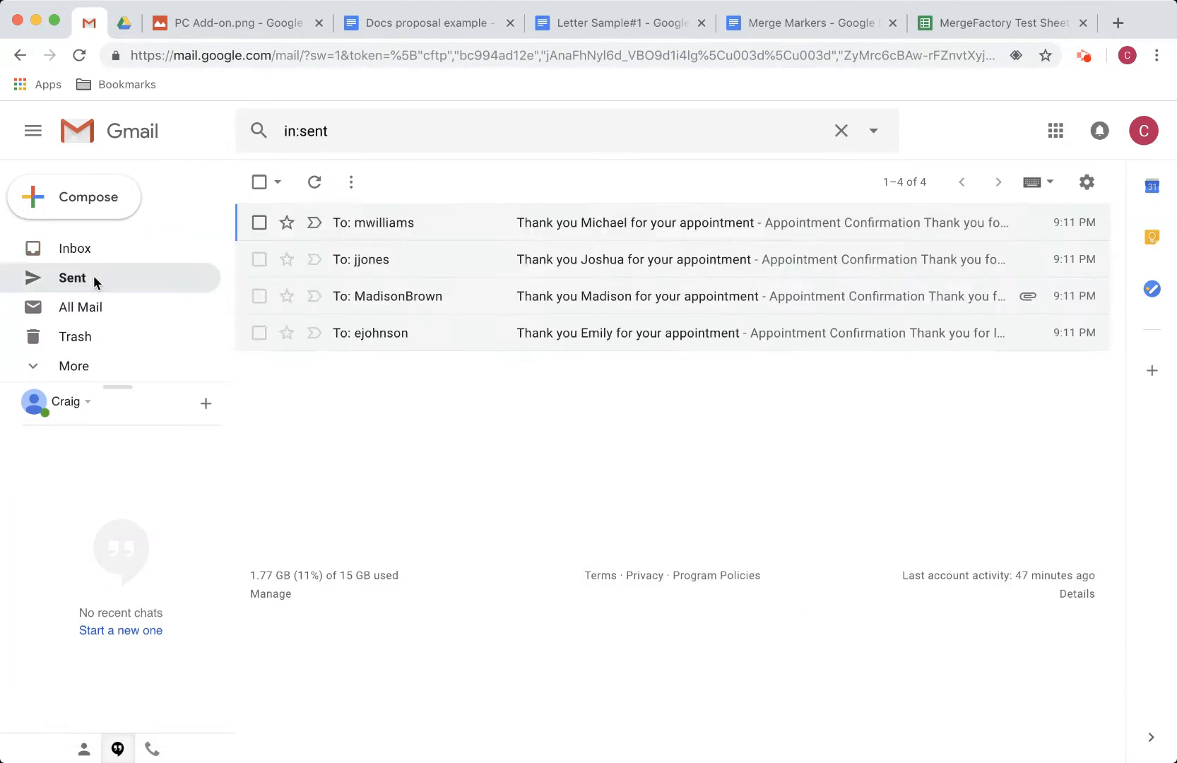
left_click(311, 183)
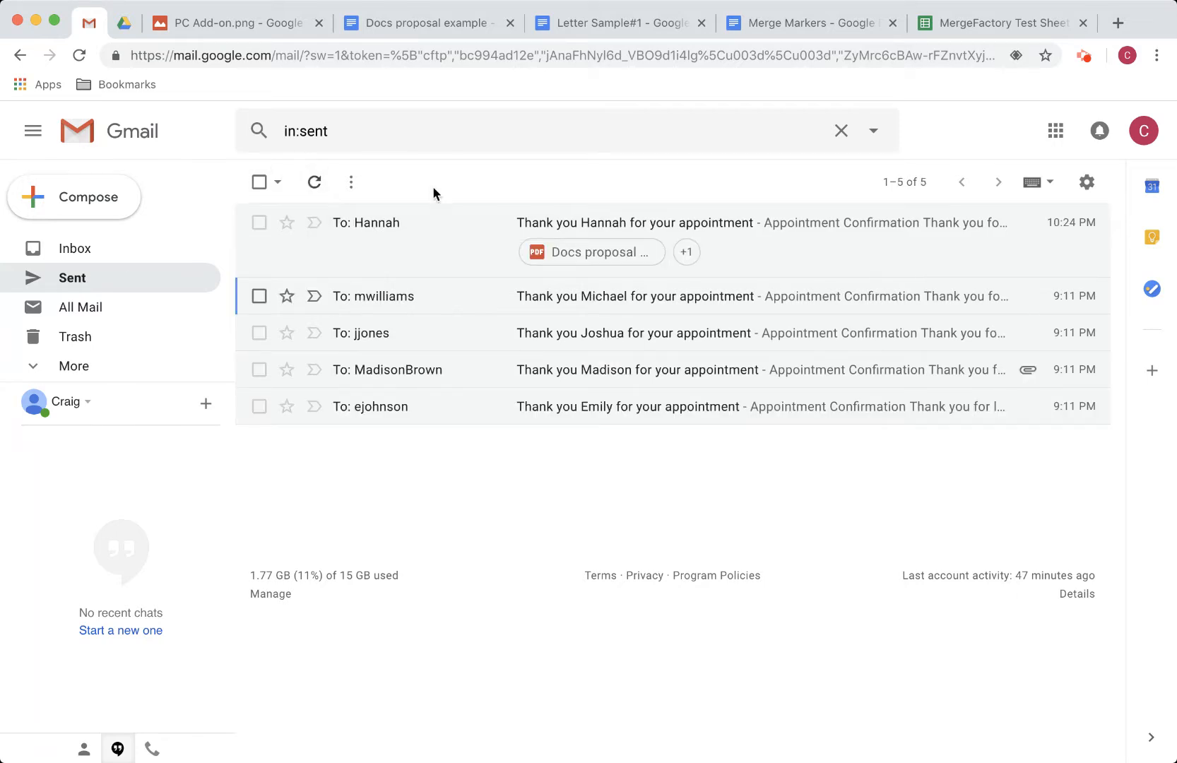
left_click(807, 225)
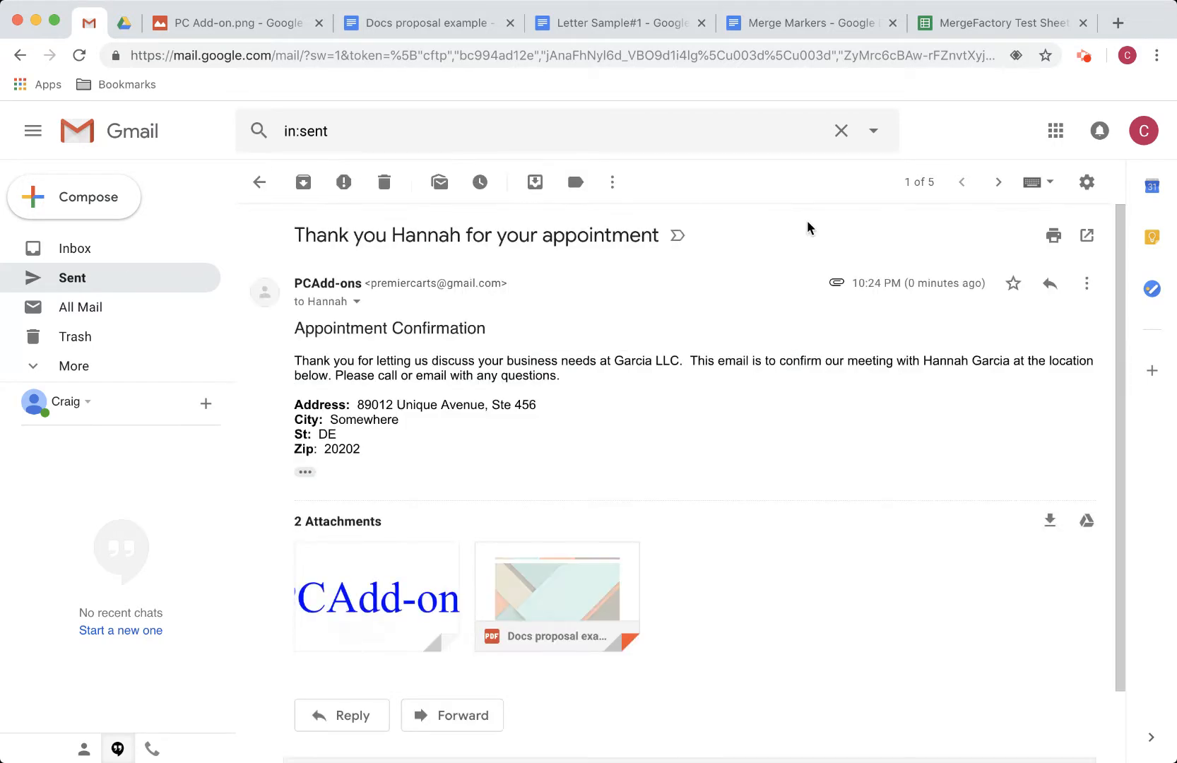
left_click(358, 304)
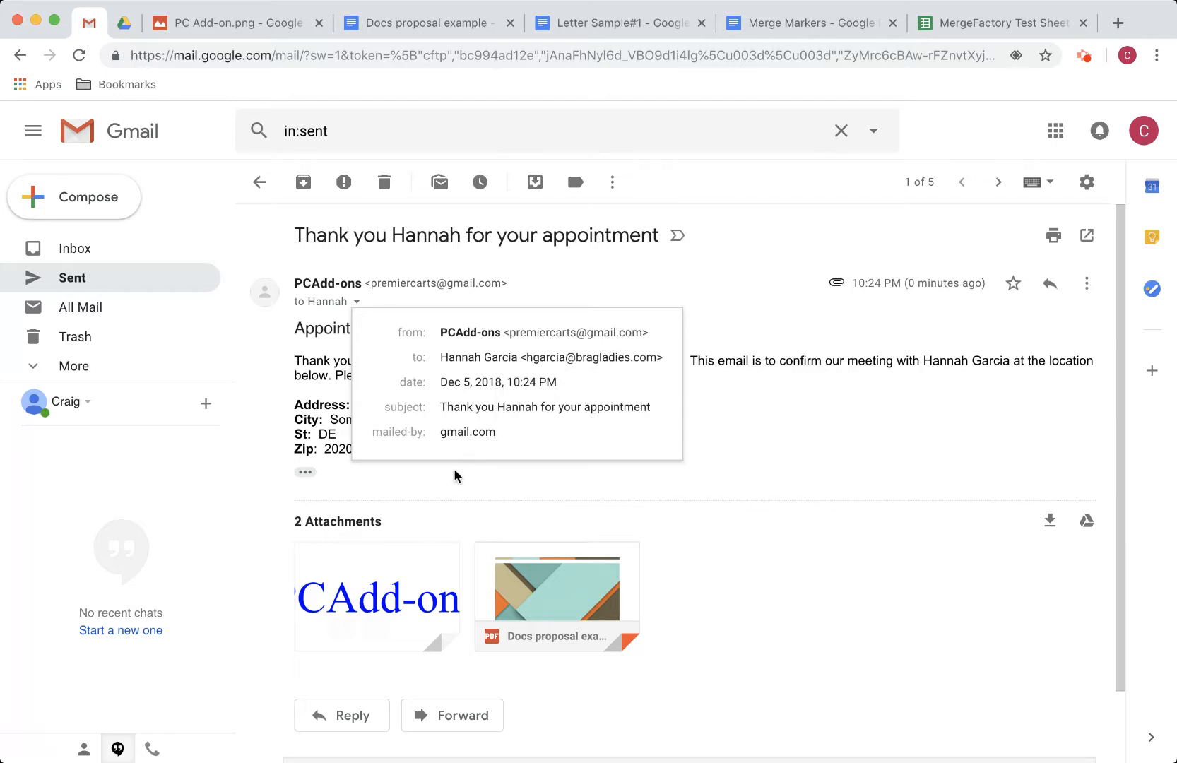
left_click(300, 365)
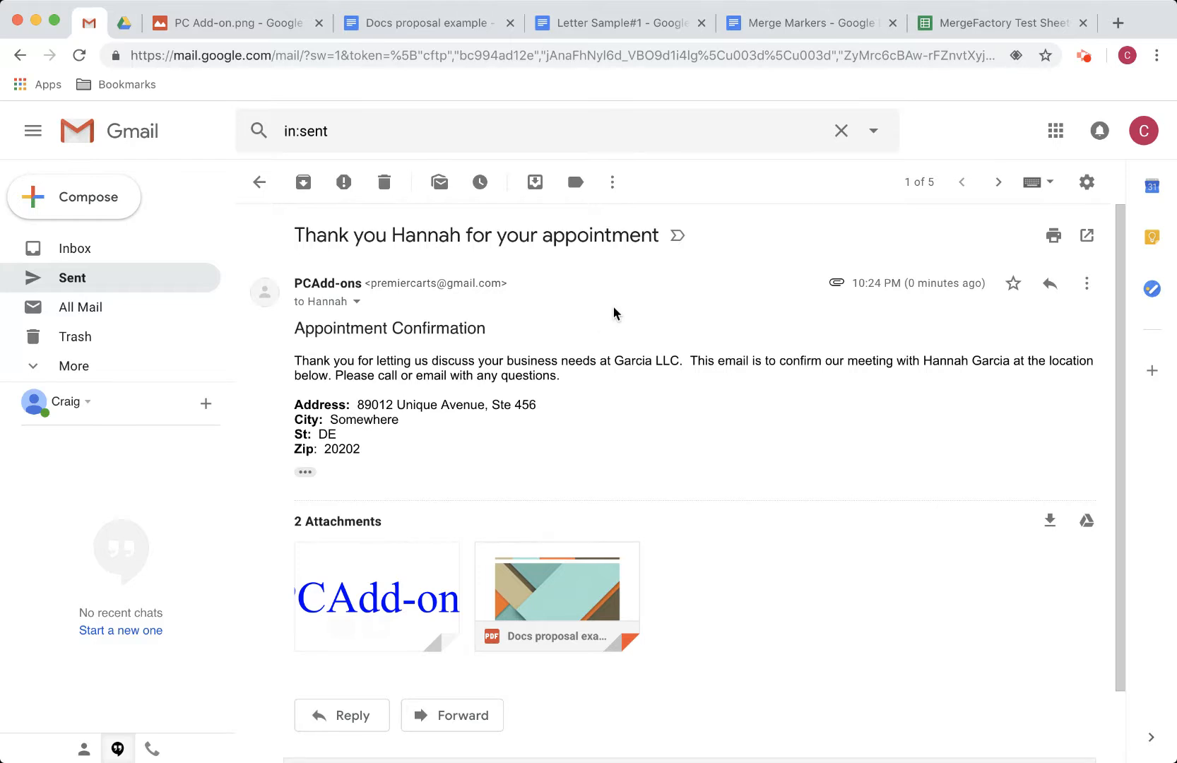
Step: Preview the sent email's attachments, PC Add-on.png and Docs proposal example.pdf, and return to the message
mouse_move(579, 583)
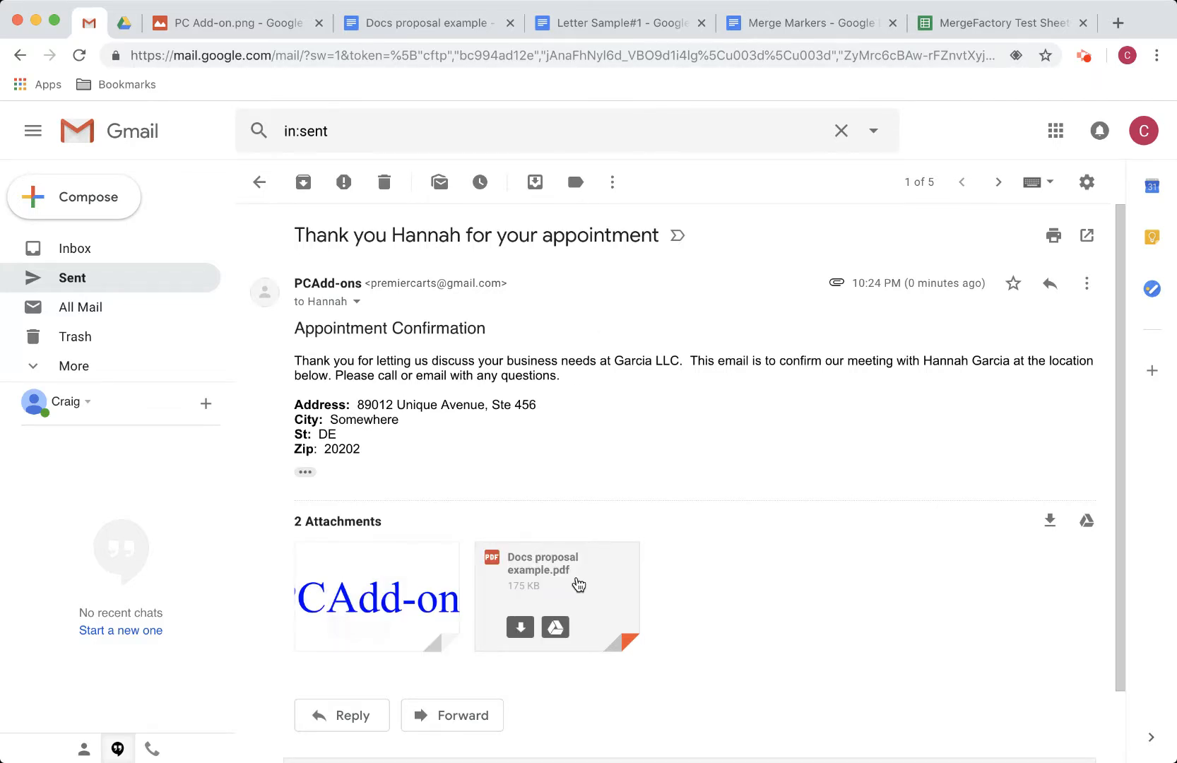
left_click(424, 586)
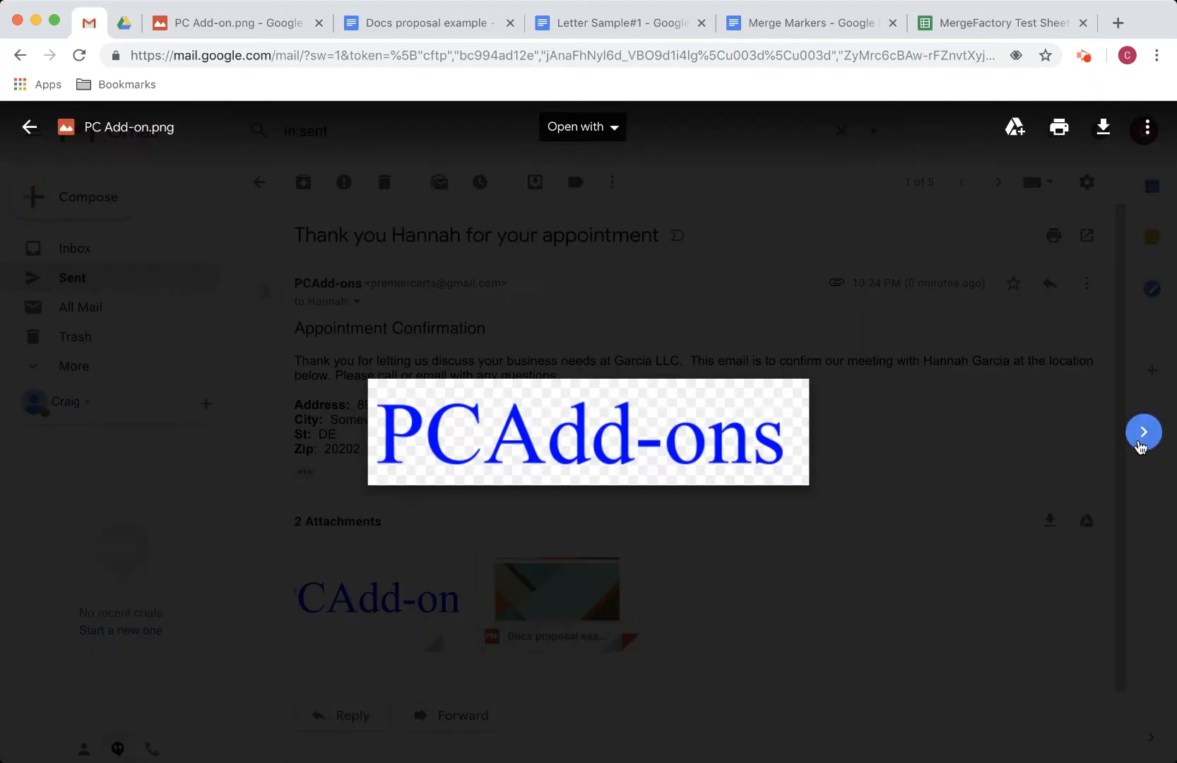
left_click(1143, 432)
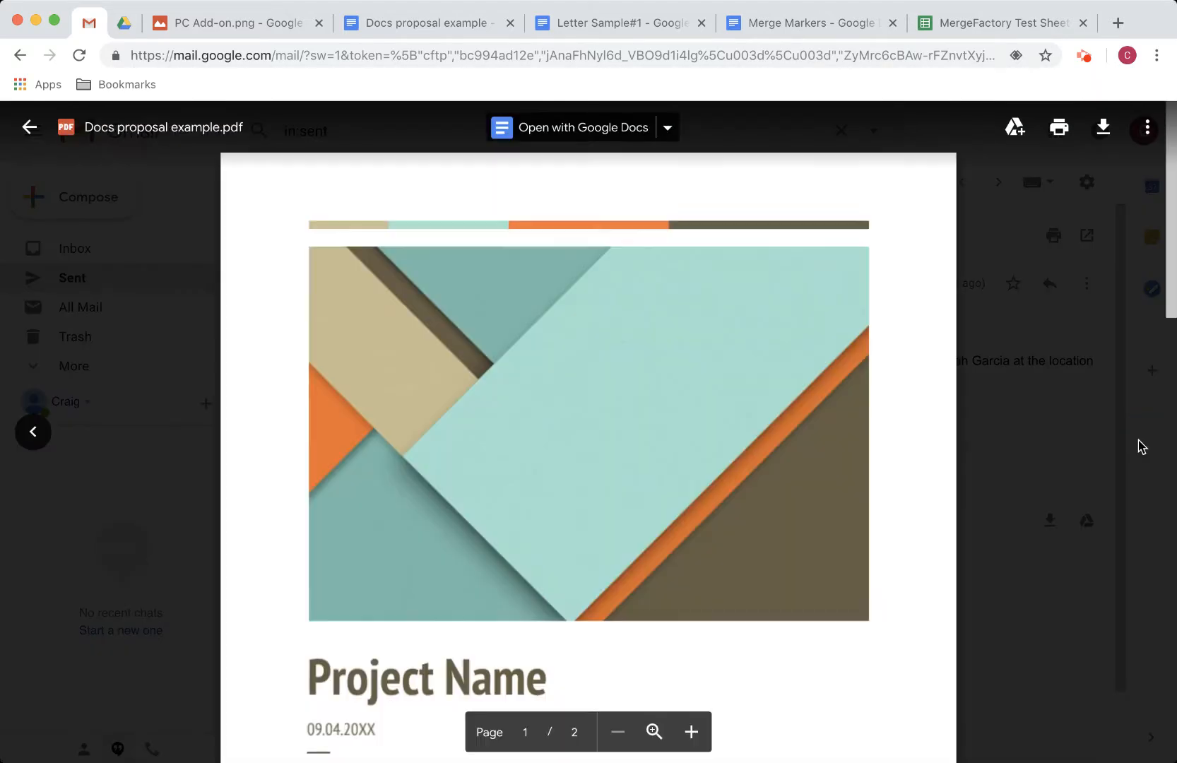
left_click(28, 139)
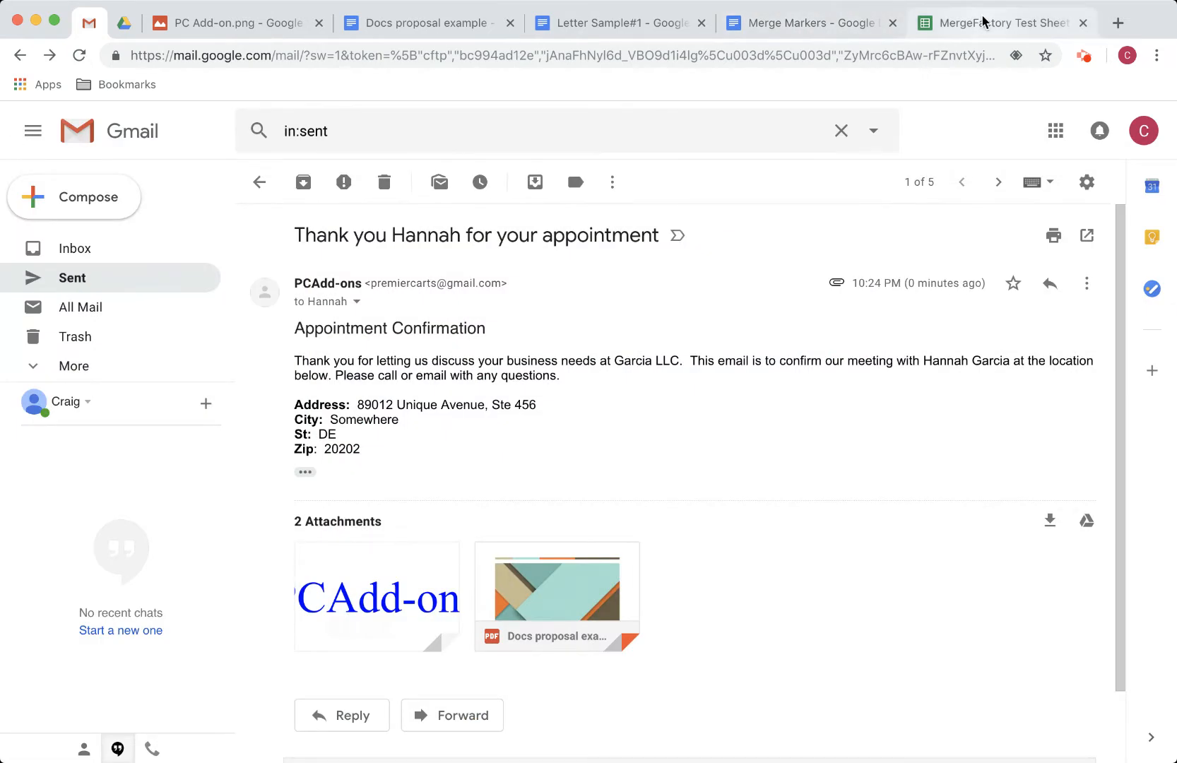
Step: Return to the MergeFactory Test Sheet in Google Sheets and launch another tool of the MergeFactory add-on
left_click(983, 23)
left_click(389, 145)
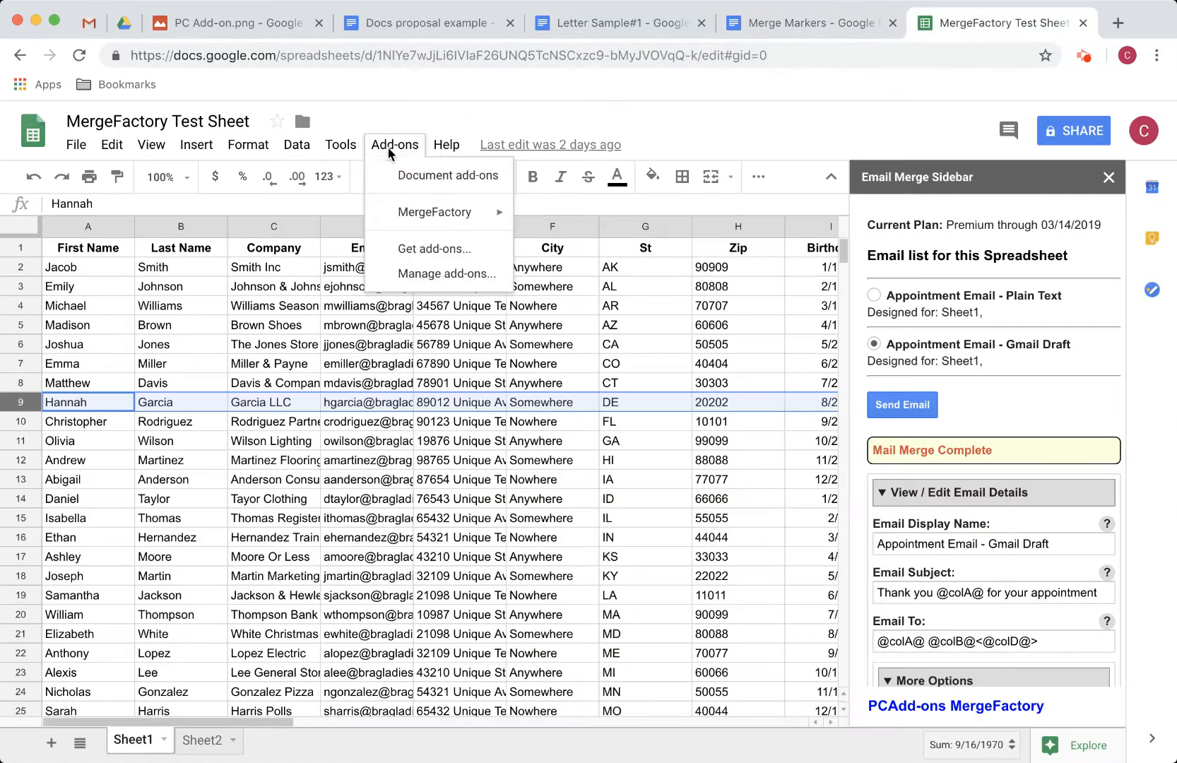
mouse_move(424, 212)
left_click(562, 292)
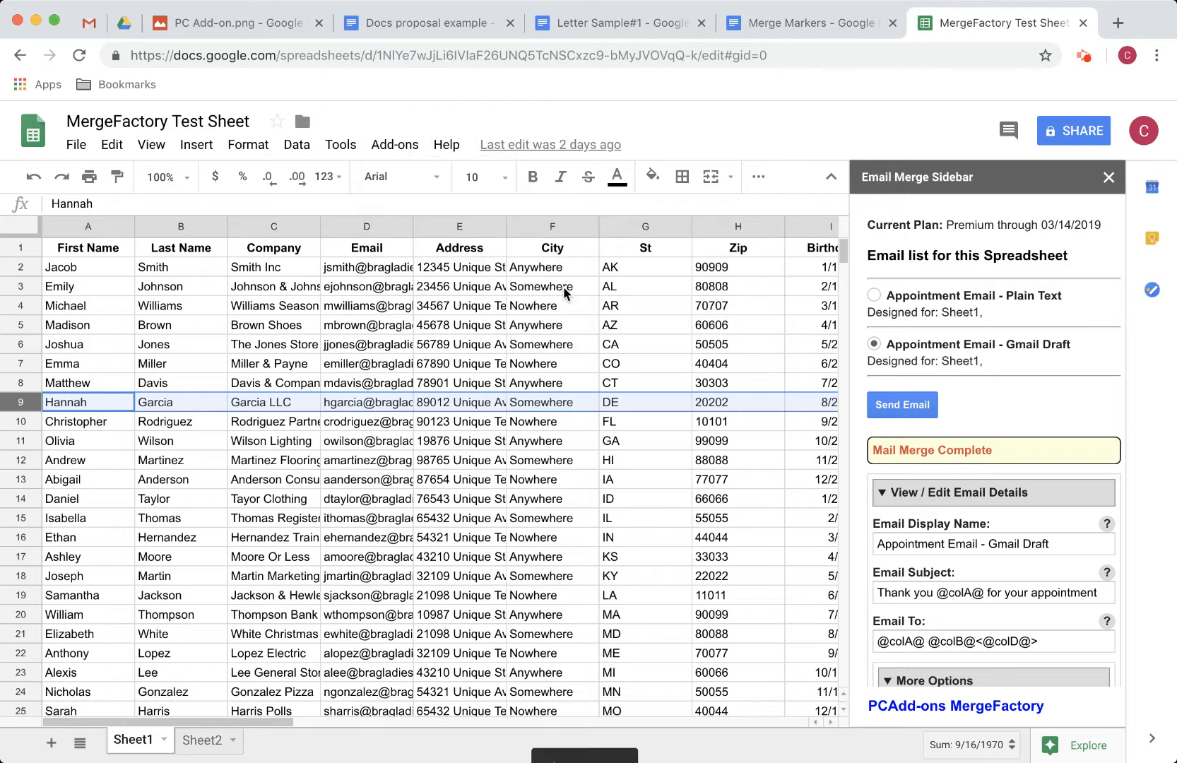